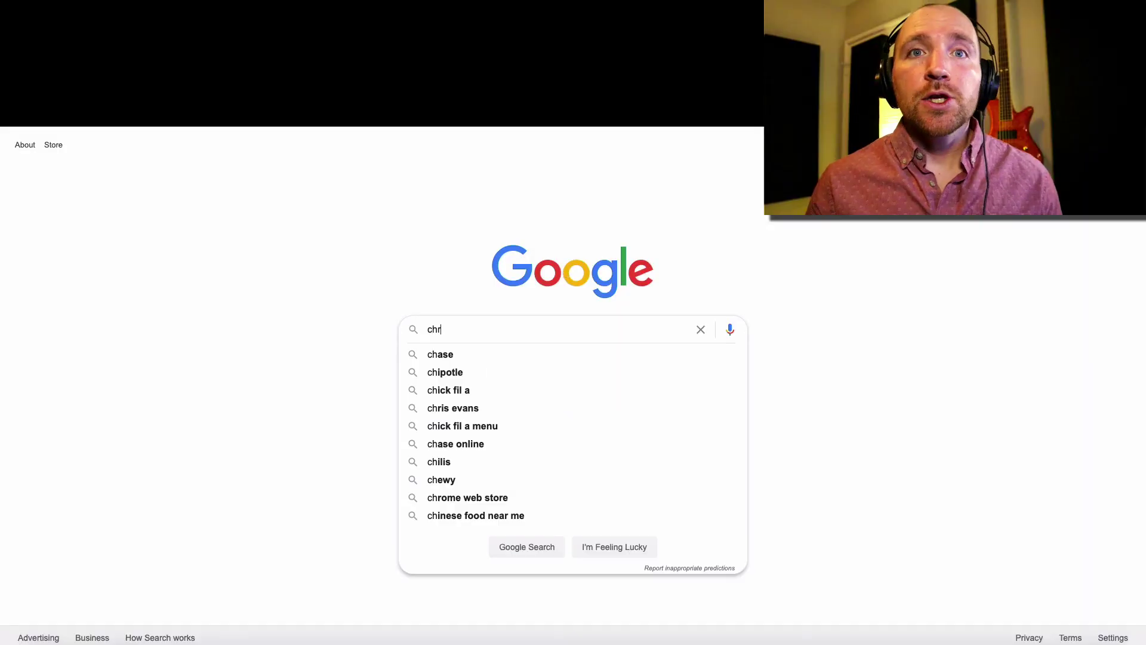
Search Google for 'chrome music lab' and open the Chrome Music Lab site from the results.
{"action": "type", "text": "ome music lab"}
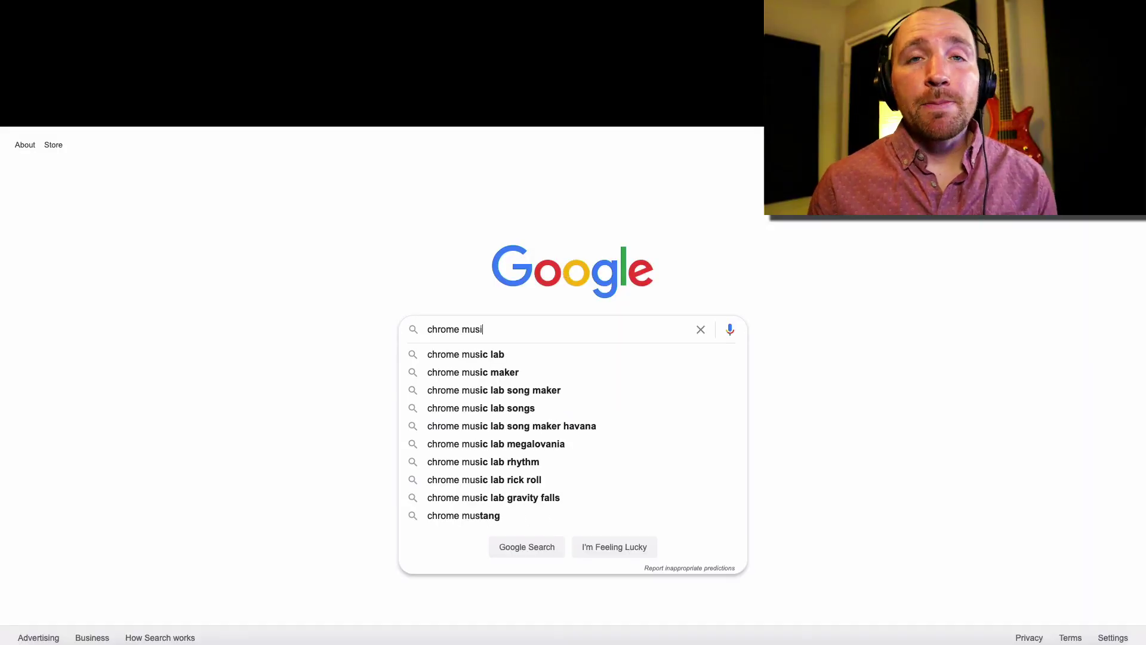
{"action": "key", "text": "Return"}
{"action": "left_click", "coordinate": [194, 253]}
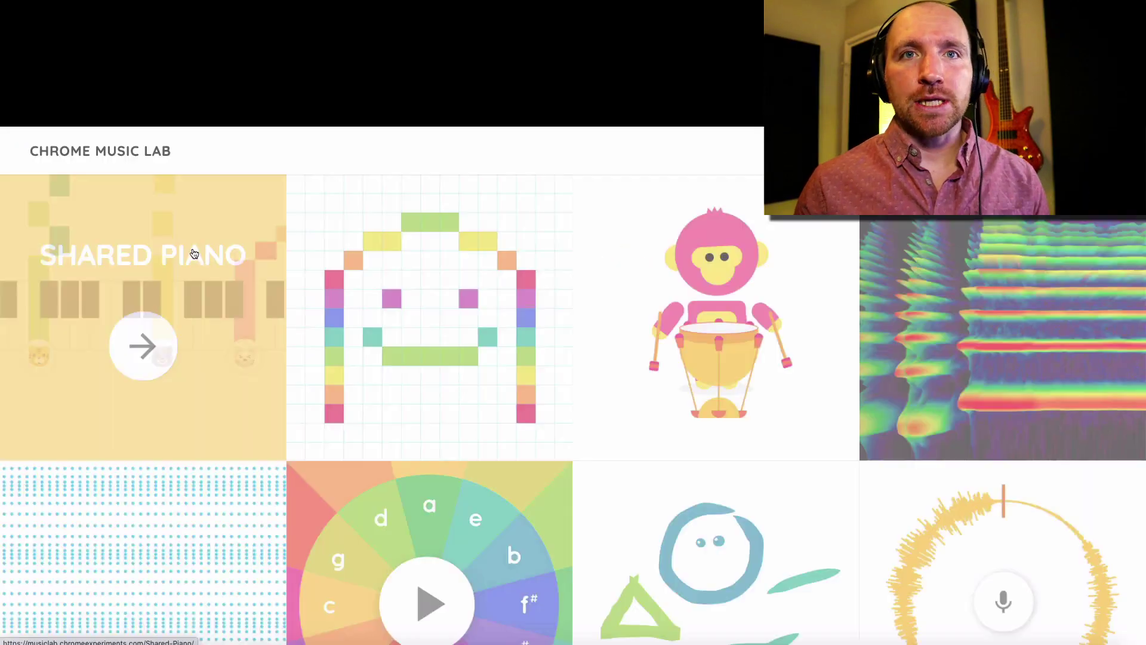
Open the Rhythm experiment with the drumming monkeys from the home grid.
{"action": "left_click", "coordinate": [718, 341]}
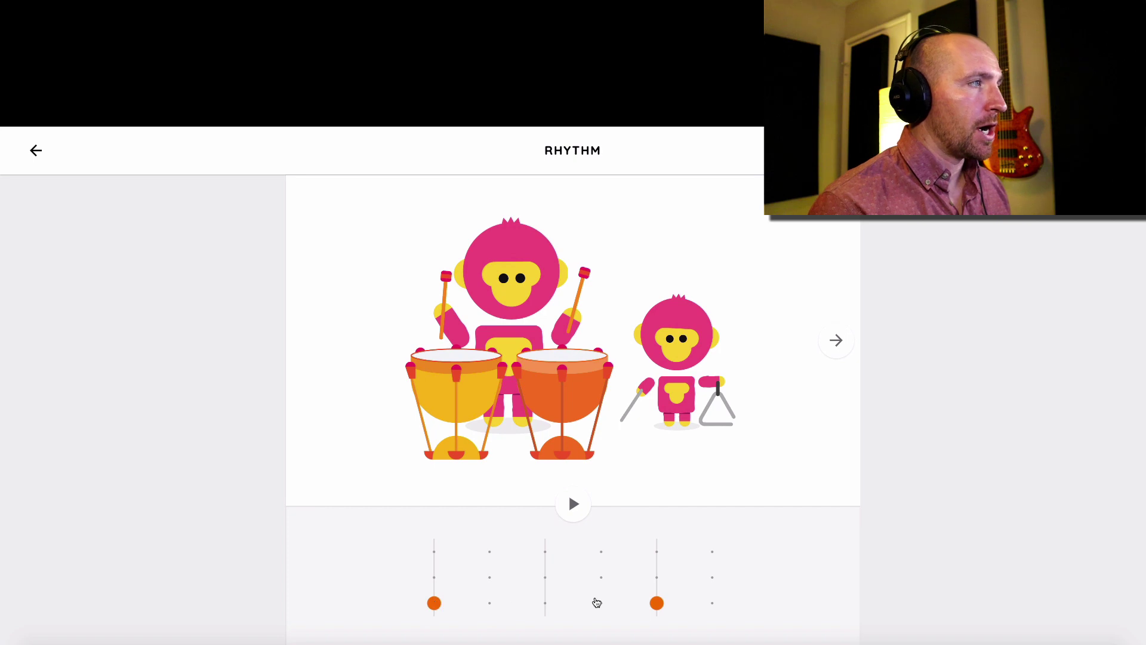
Try out orange timpani and yellow drum hits on beats 1–3, removing the beat-2 yellow hit.
{"action": "left_click", "coordinate": [434, 603]}
{"action": "left_click", "coordinate": [490, 603]}
{"action": "left_click", "coordinate": [545, 603]}
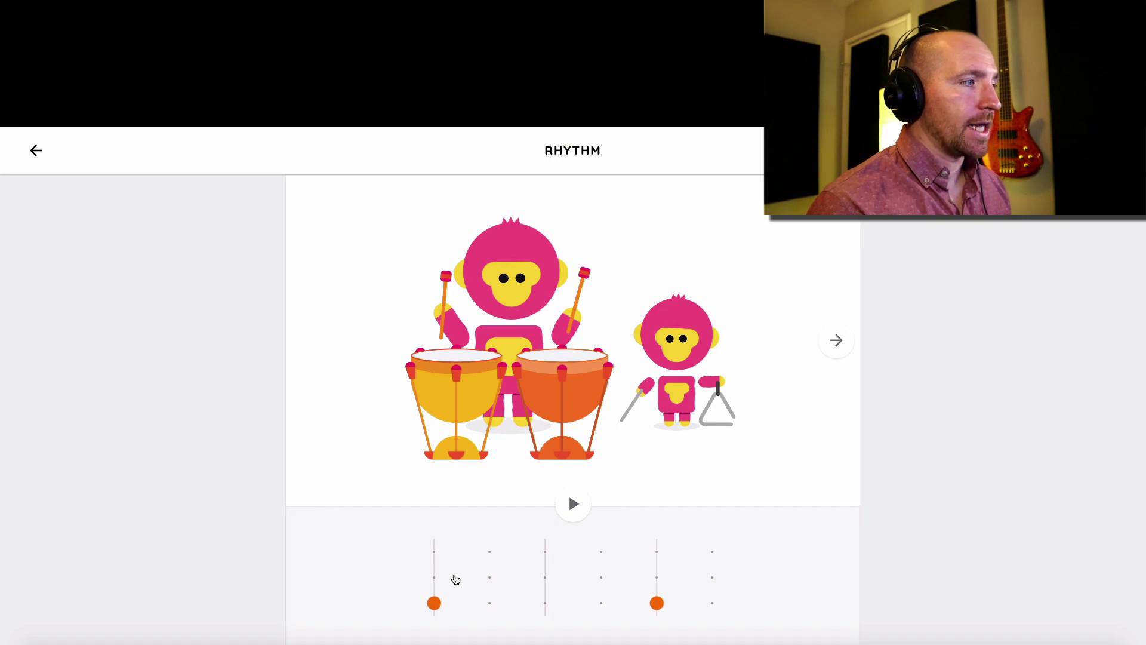
{"action": "left_click", "coordinate": [434, 577]}
{"action": "left_click", "coordinate": [490, 577]}
{"action": "left_click", "coordinate": [545, 578]}
{"action": "left_click", "coordinate": [489, 577]}
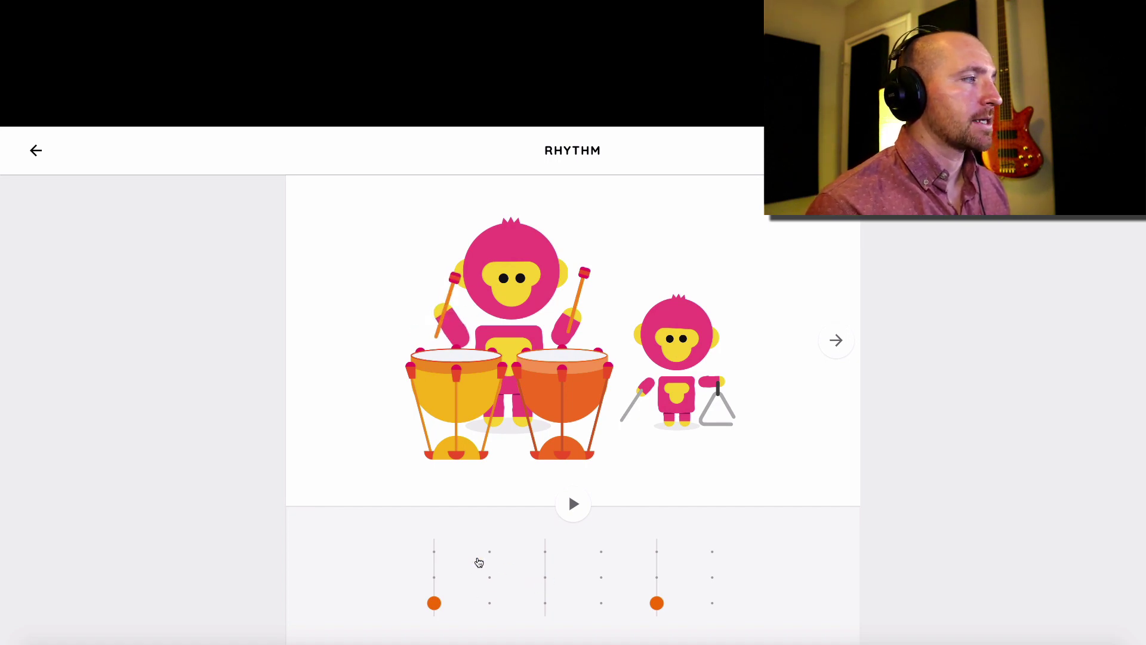
Add triangle hits on all six beats.
{"action": "left_click", "coordinate": [434, 551]}
{"action": "left_click", "coordinate": [490, 551]}
{"action": "left_click", "coordinate": [545, 551]}
{"action": "left_click", "coordinate": [601, 551]}
{"action": "left_click", "coordinate": [656, 551]}
{"action": "left_click", "coordinate": [712, 551]}
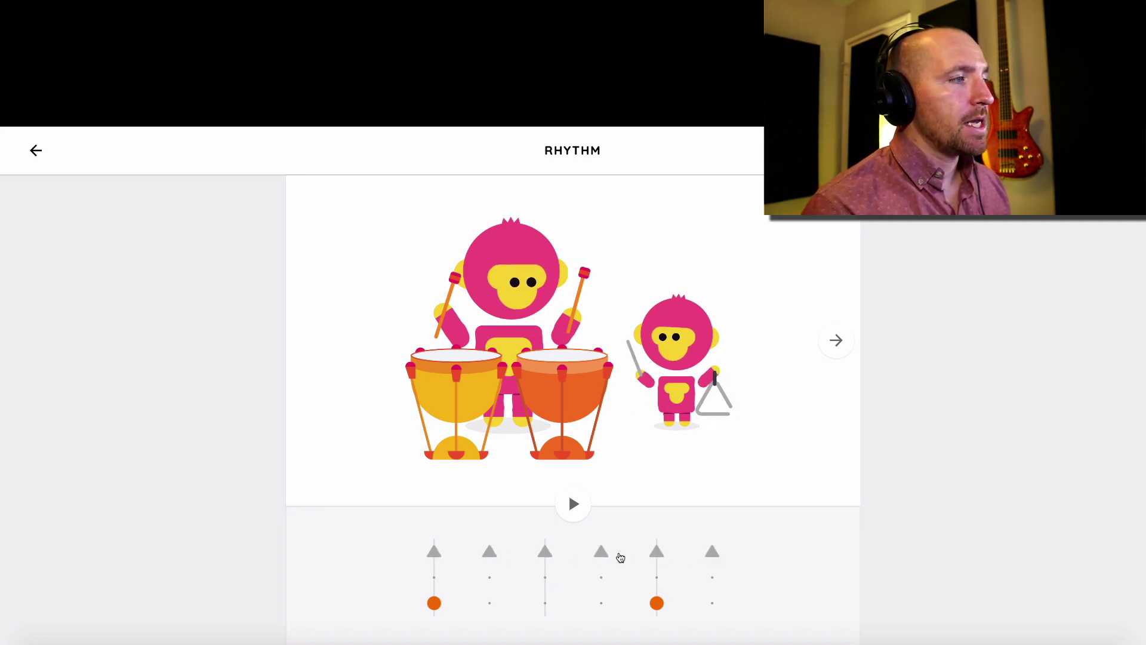
Put yellow drum hits on beats 2, 4 and 6 and an orange timpani hit on beat 3.
{"action": "left_click", "coordinate": [489, 578]}
{"action": "left_click", "coordinate": [545, 577]}
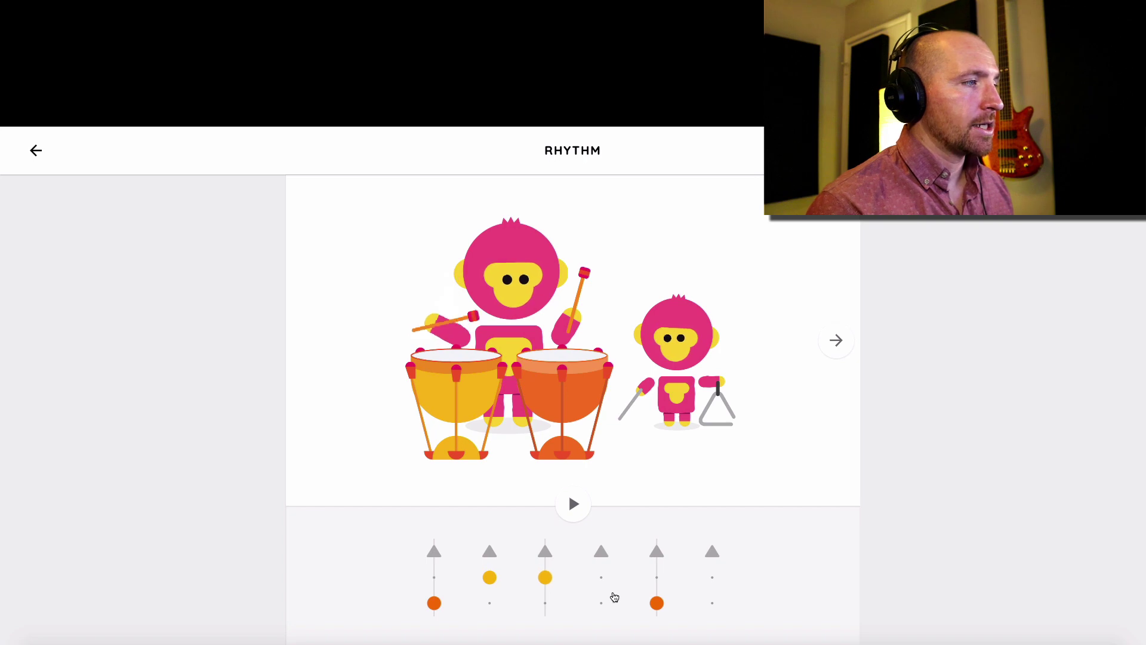
{"action": "left_click", "coordinate": [545, 602]}
{"action": "left_click", "coordinate": [545, 577]}
{"action": "left_click", "coordinate": [601, 577]}
{"action": "left_click", "coordinate": [712, 577]}
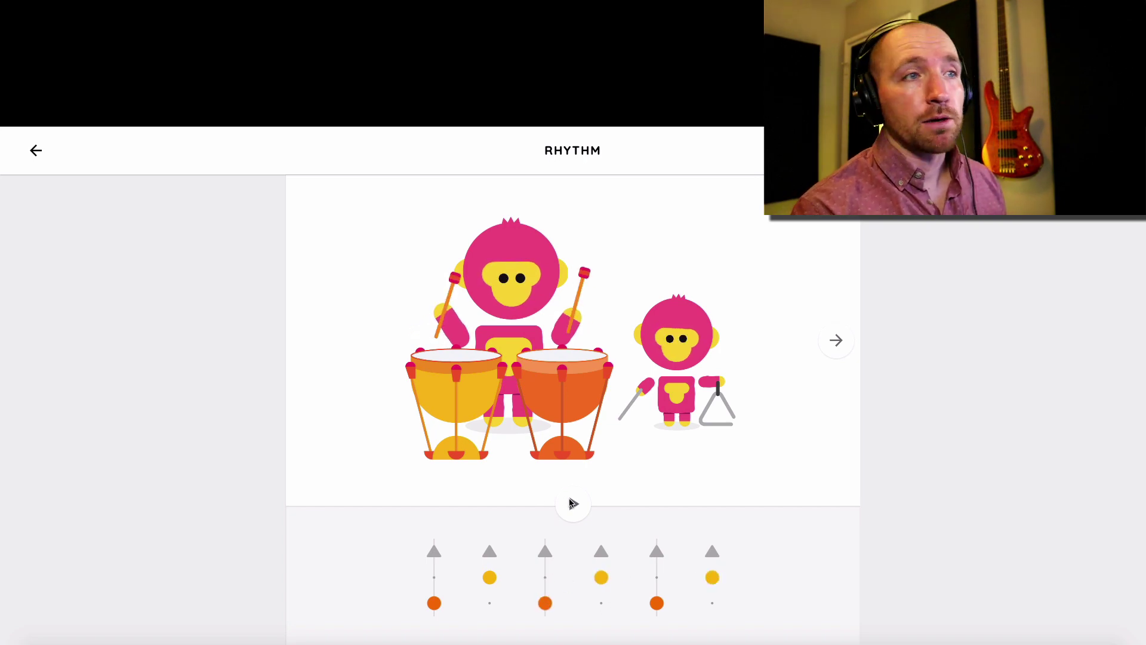
Play and stop the rhythm, then remove the yellow drum hit from beat 2.
{"action": "left_click", "coordinate": [572, 503]}
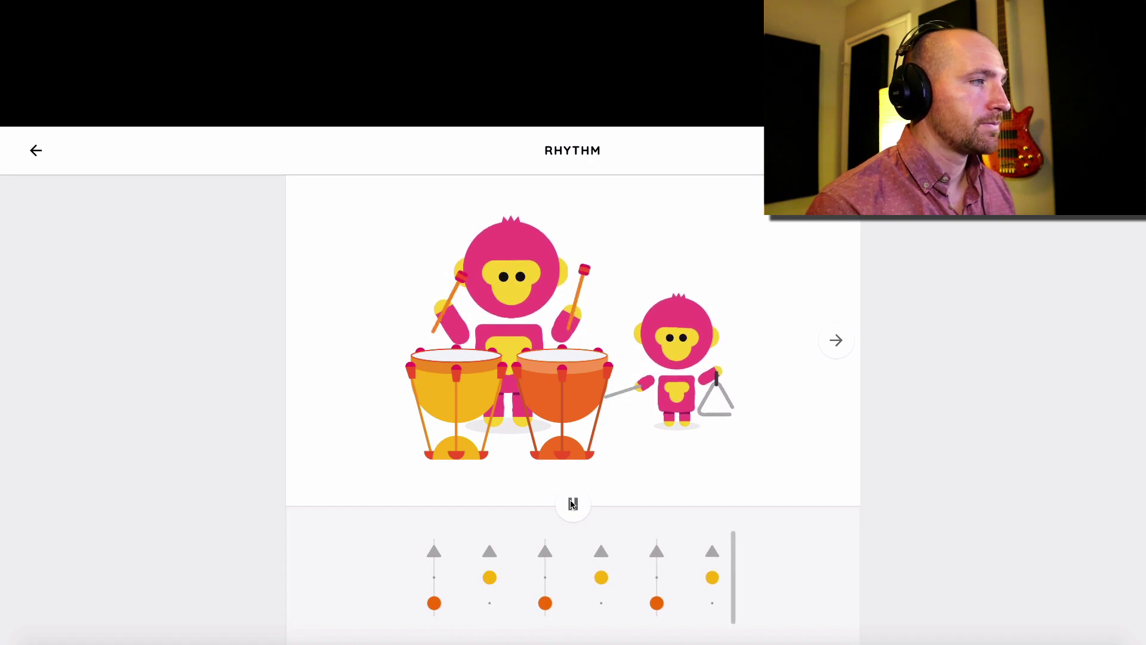
{"action": "left_click", "coordinate": [572, 503]}
{"action": "left_click", "coordinate": [490, 577]}
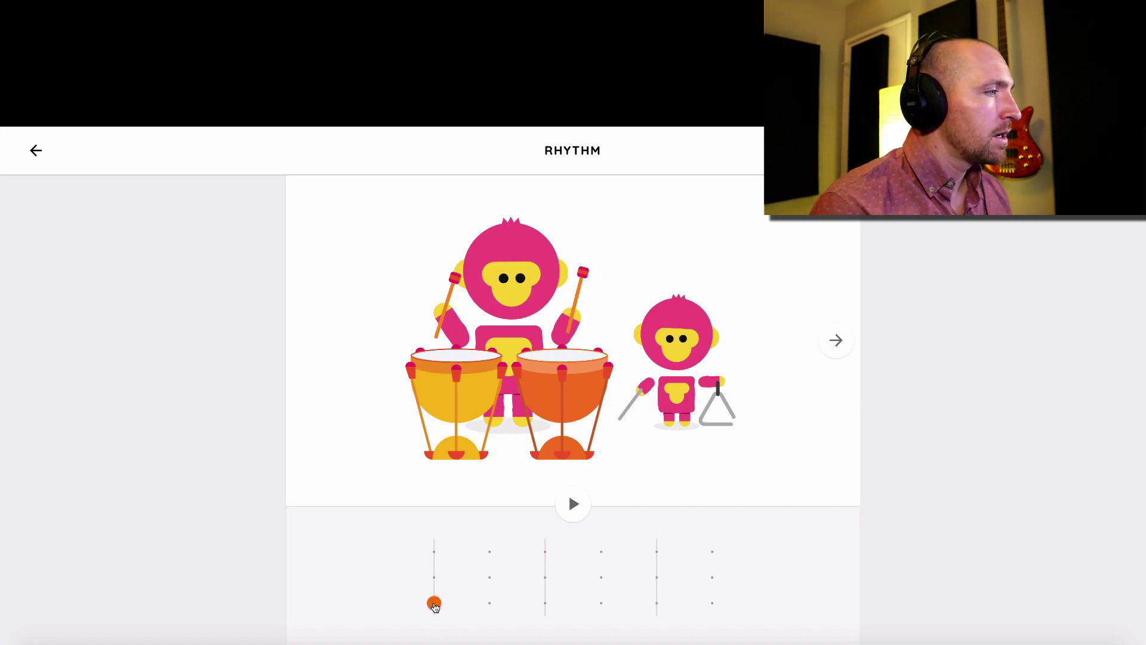
Add orange timpani hits on beats 3 and 5, then play and stop the timpani-only rhythm.
{"action": "left_click", "coordinate": [545, 603]}
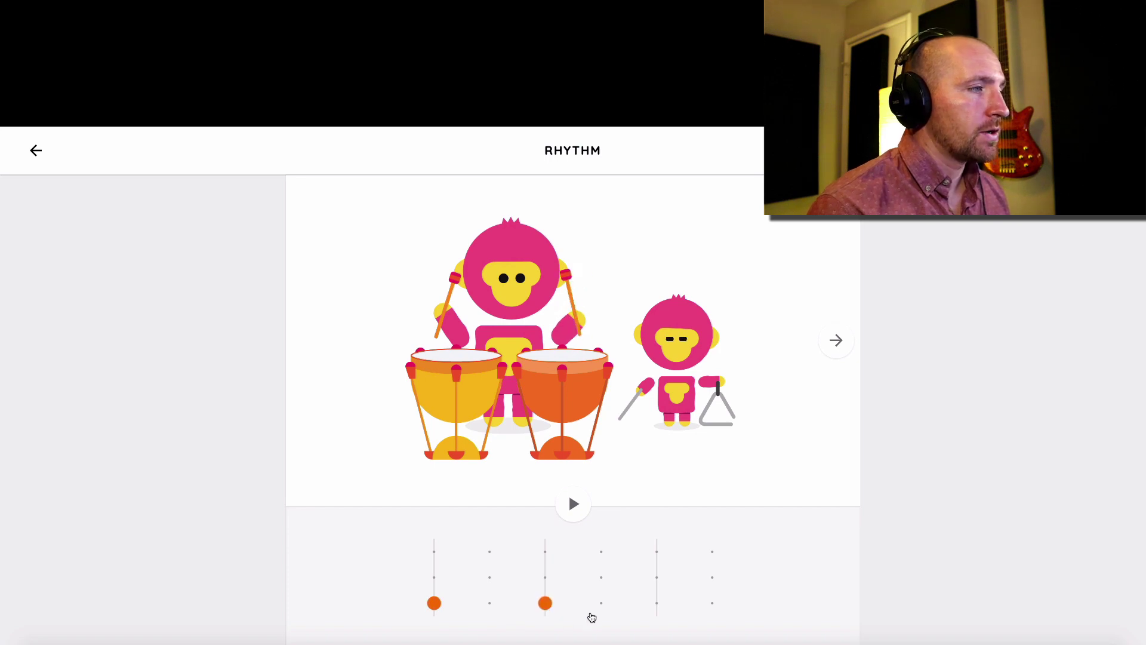
{"action": "left_click", "coordinate": [655, 604]}
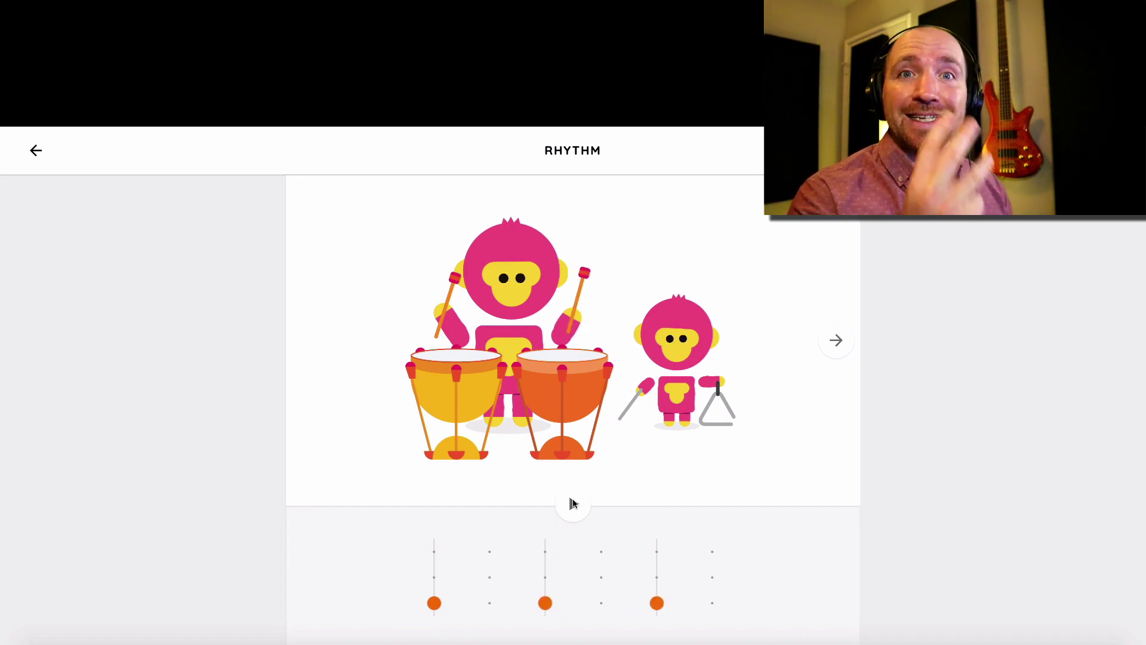
{"action": "left_click", "coordinate": [572, 503]}
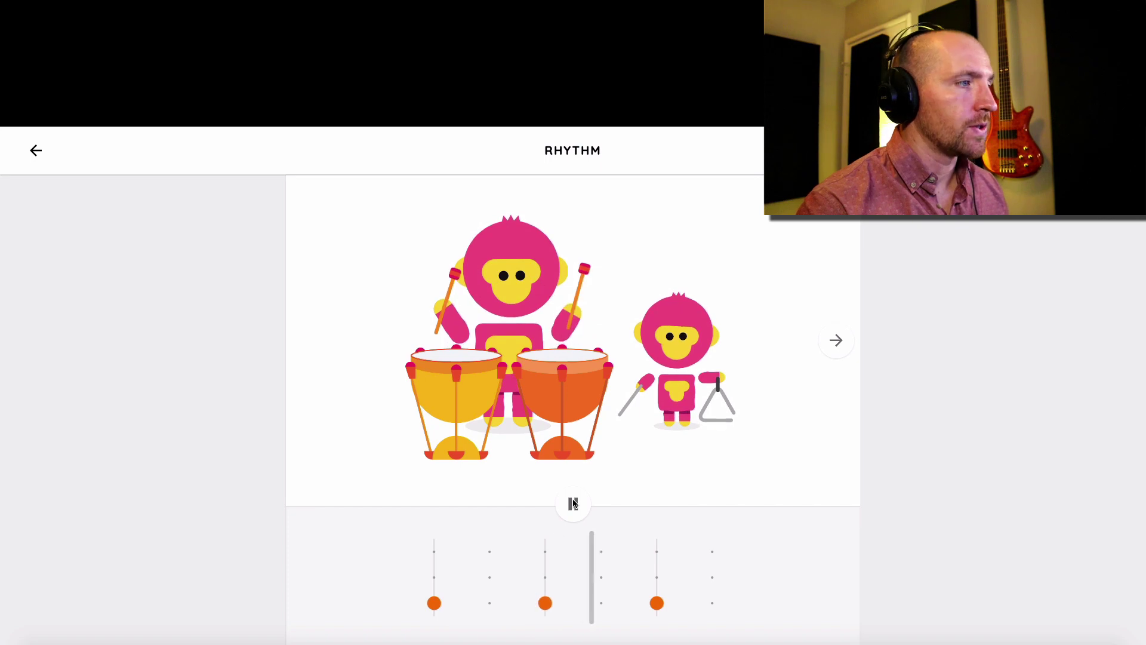
{"action": "left_click", "coordinate": [573, 503]}
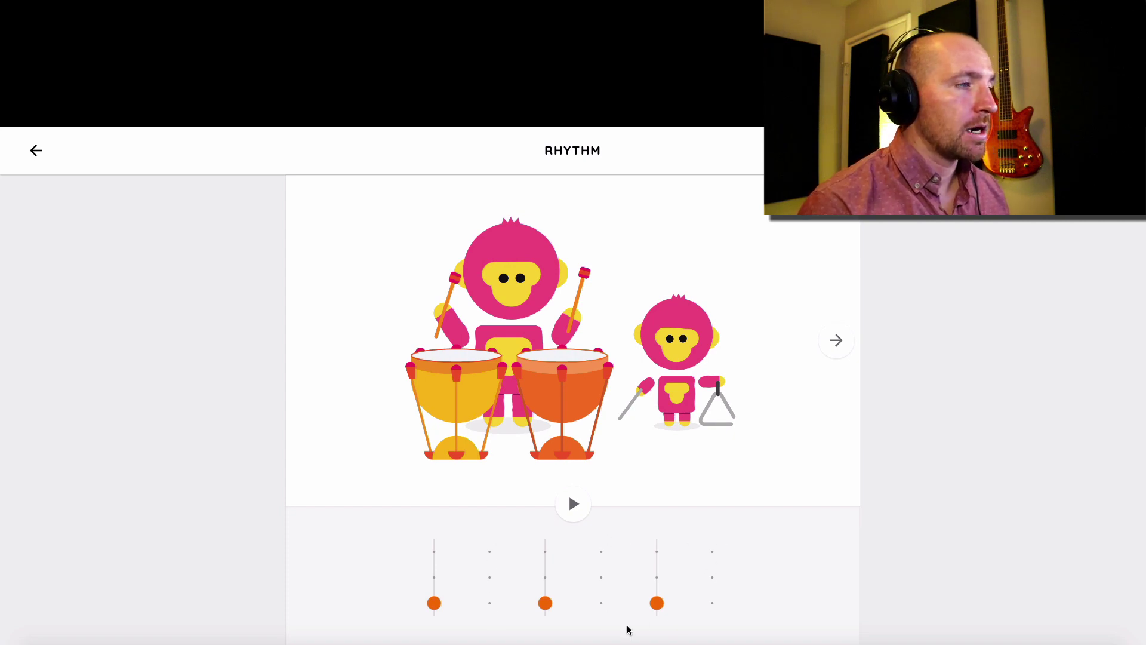
Add yellow drum hits on beats 2, 4, 6 and a triangle on beat 6, then play it twice.
{"action": "left_click", "coordinate": [489, 577]}
{"action": "left_click", "coordinate": [601, 578]}
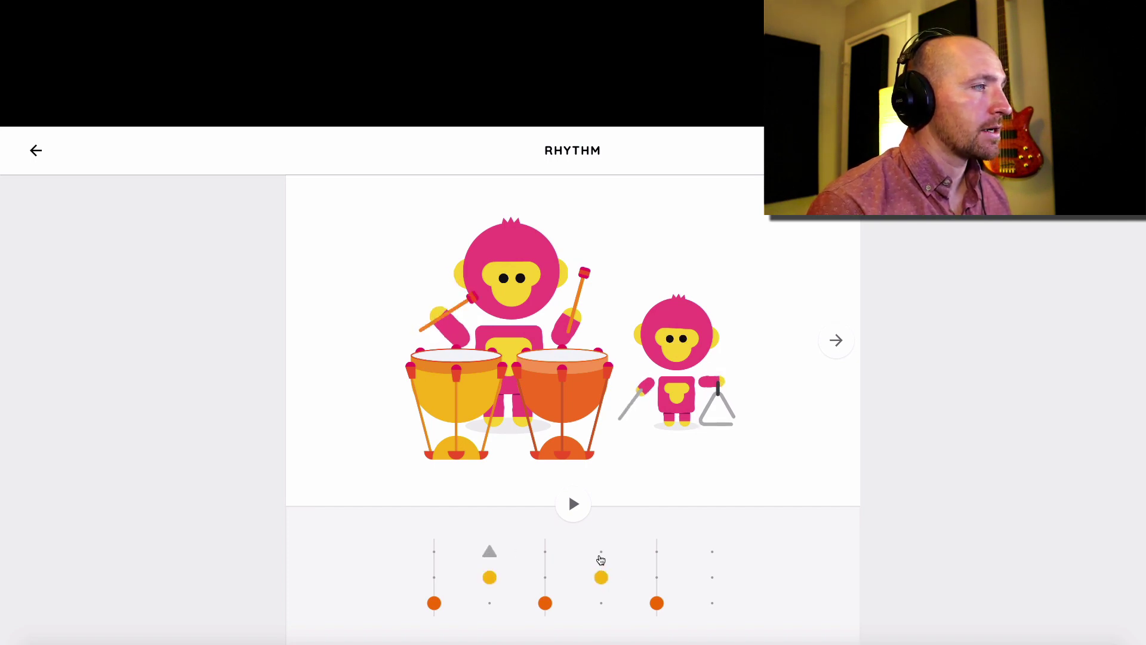
{"action": "left_click", "coordinate": [713, 577]}
{"action": "left_click", "coordinate": [713, 553]}
{"action": "left_click", "coordinate": [573, 504]}
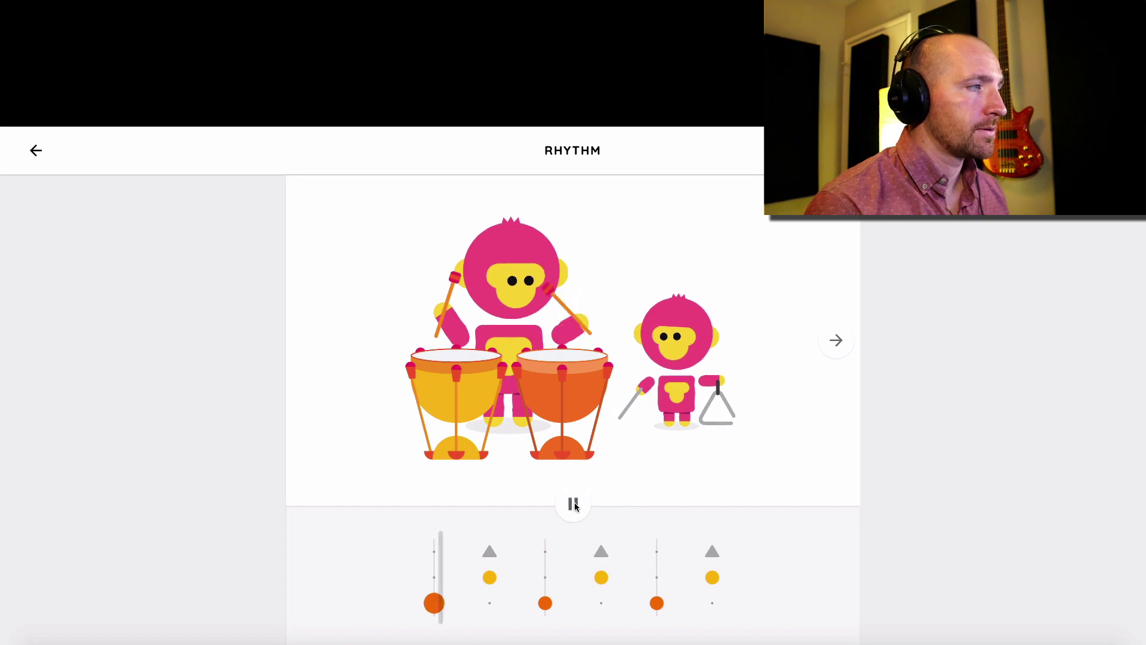
{"action": "left_click", "coordinate": [574, 505]}
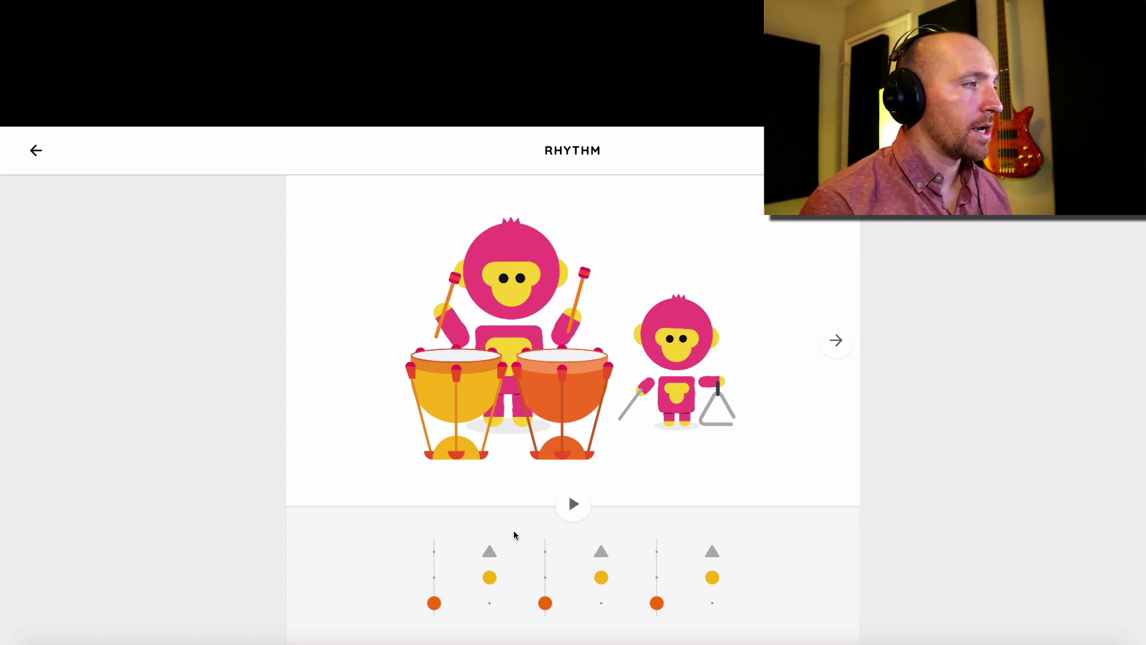
{"action": "left_click", "coordinate": [571, 505]}
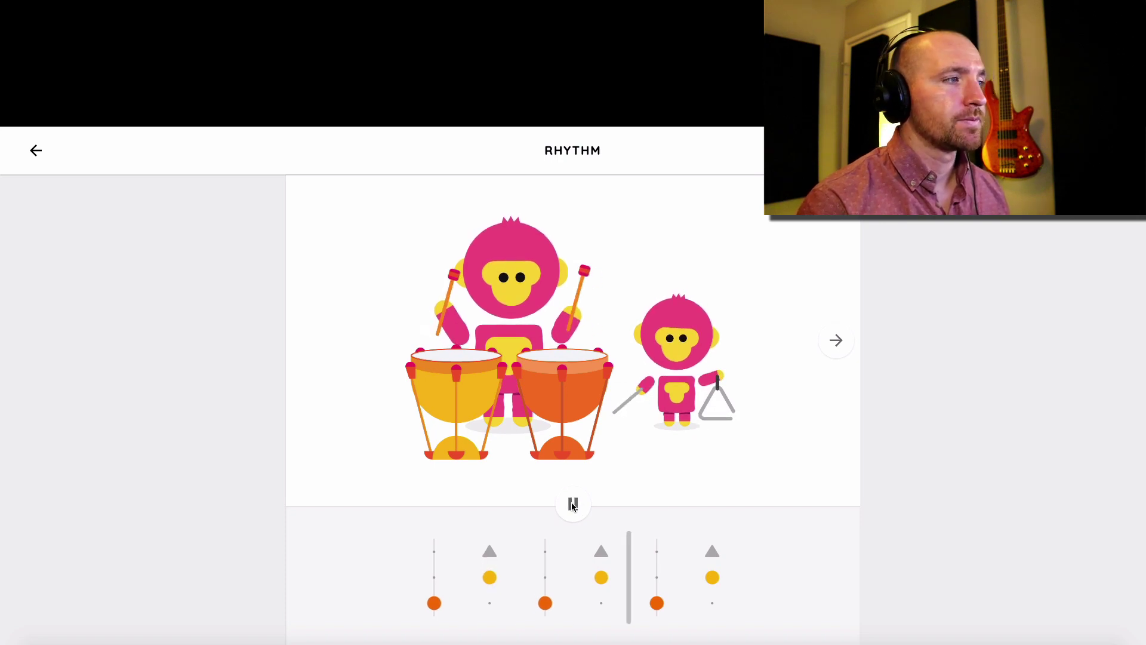
{"action": "left_click", "coordinate": [572, 505]}
Switch to the monster drum-kit scene and clear its preset red drum hits.
{"action": "left_click", "coordinate": [835, 340]}
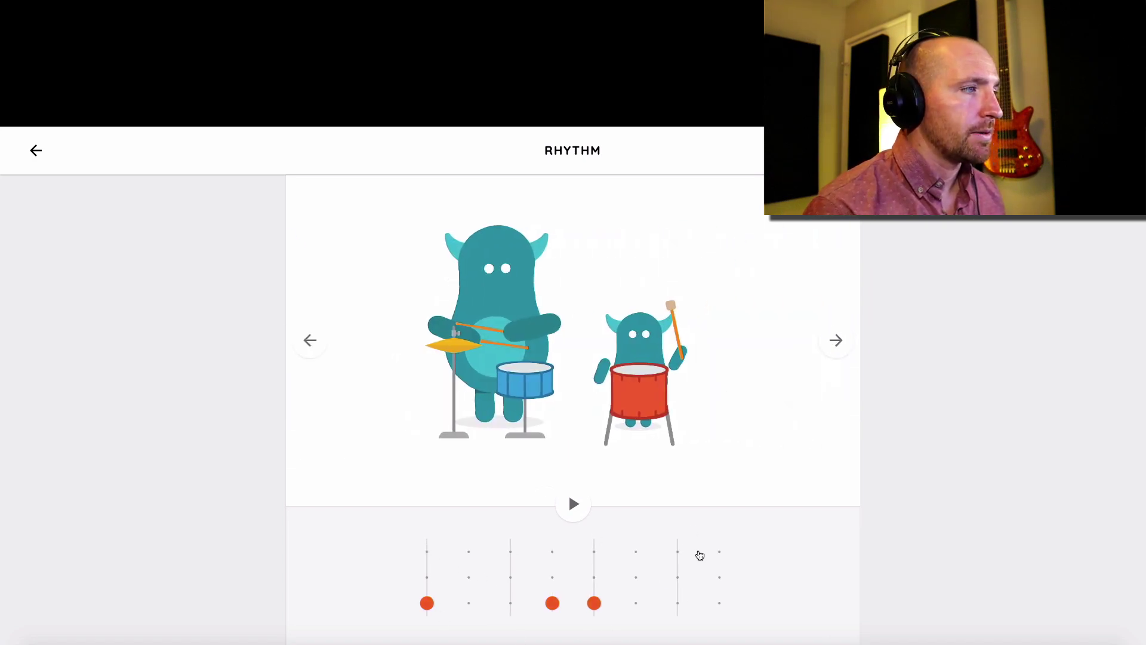
{"action": "left_click", "coordinate": [594, 603]}
{"action": "left_click", "coordinate": [552, 603]}
{"action": "left_click", "coordinate": [427, 603]}
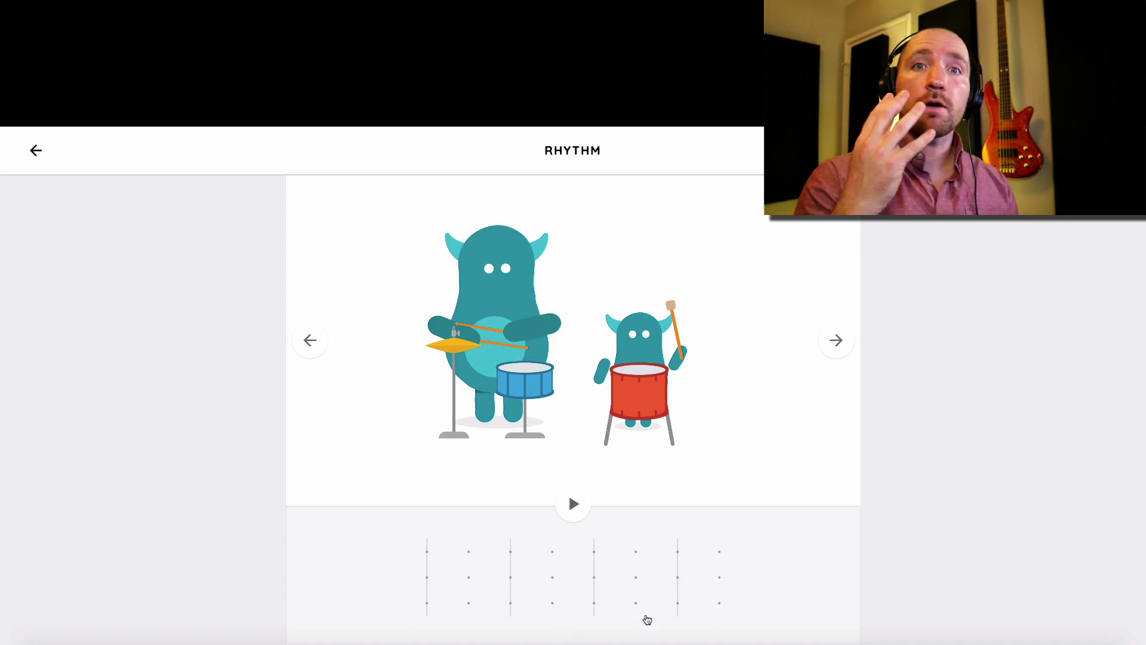
Place red drum hits on beats 1, 3, 5 and 7 and play the pattern.
{"action": "left_click", "coordinate": [427, 603]}
{"action": "left_click", "coordinate": [510, 603]}
{"action": "left_click", "coordinate": [594, 603]}
{"action": "left_click", "coordinate": [677, 603]}
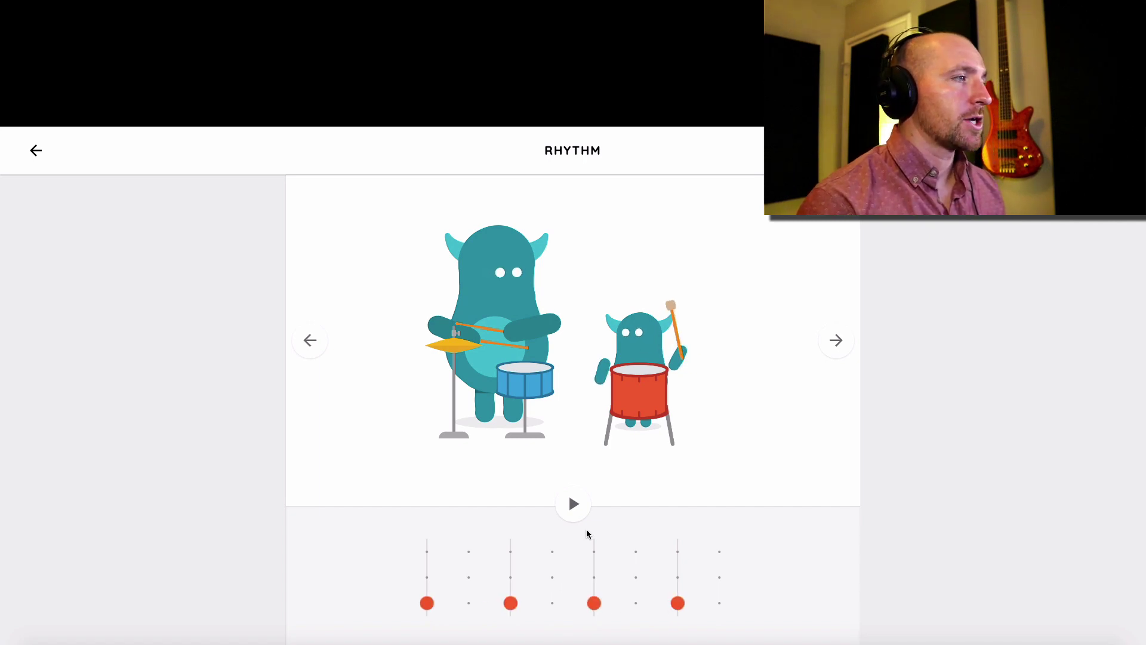
{"action": "left_click", "coordinate": [573, 503]}
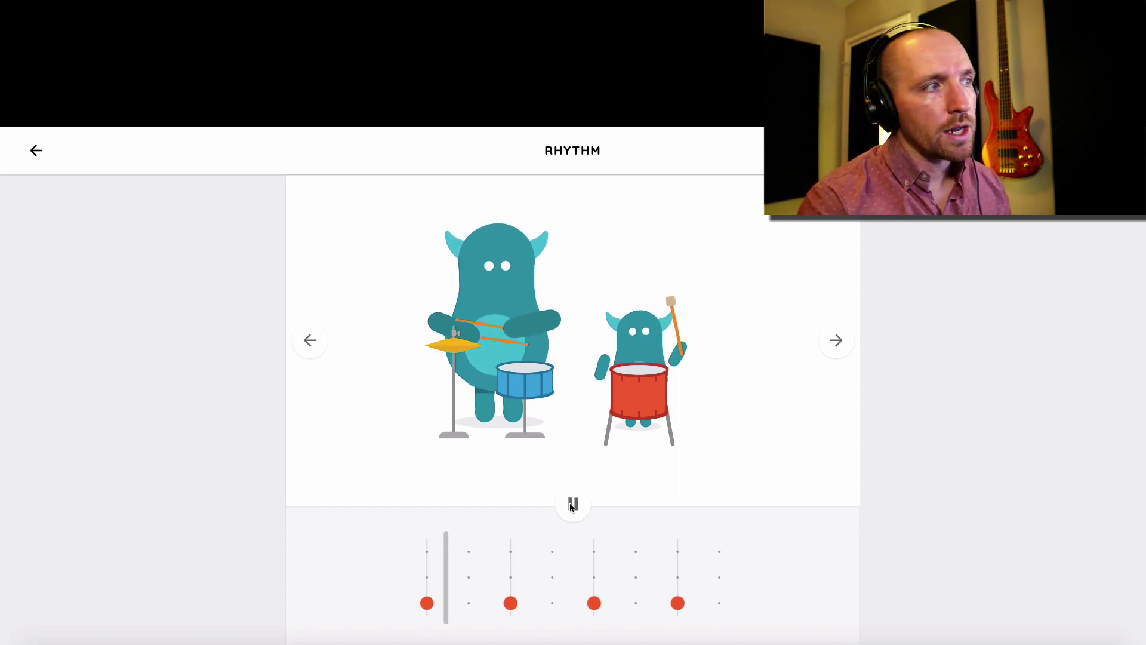
{"action": "left_click", "coordinate": [571, 505]}
Add cymbal hits on beats 1, 2, 3, 4, 5 and 8.
{"action": "left_click", "coordinate": [427, 552]}
{"action": "left_click", "coordinate": [469, 552]}
{"action": "left_click", "coordinate": [510, 552]}
{"action": "left_click", "coordinate": [552, 552]}
{"action": "left_click", "coordinate": [595, 552]}
{"action": "left_click", "coordinate": [720, 554]}
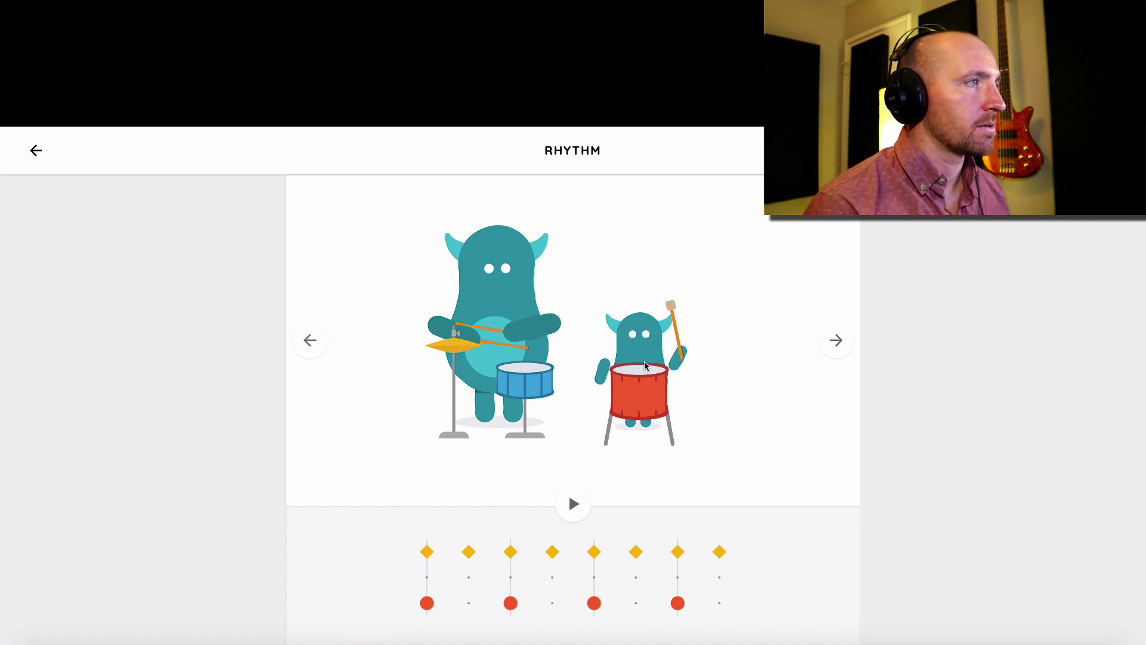
Play the cymbal and drum pattern twice to check the snare hits.
{"action": "left_click", "coordinate": [573, 504]}
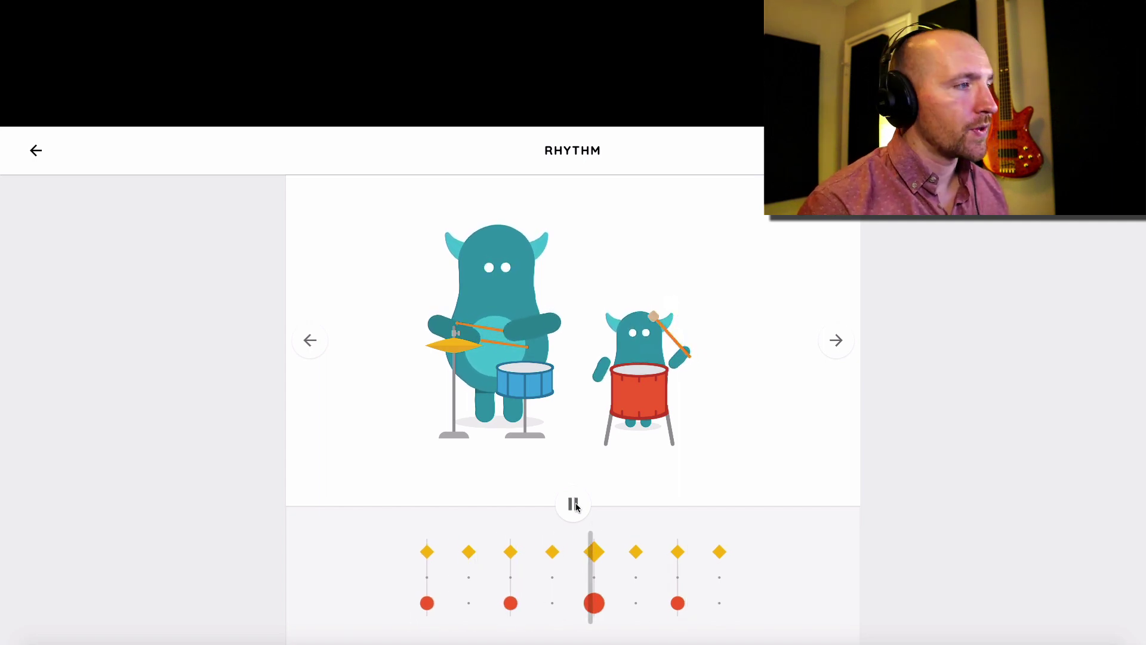
{"action": "left_click", "coordinate": [574, 504]}
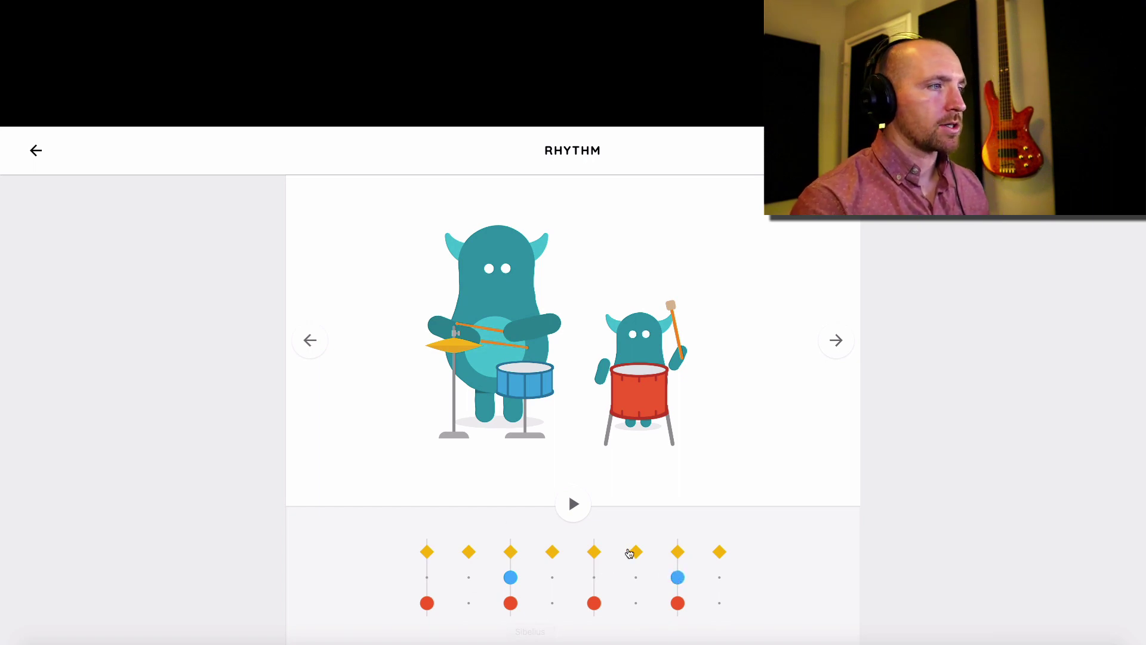
{"action": "left_click", "coordinate": [573, 504]}
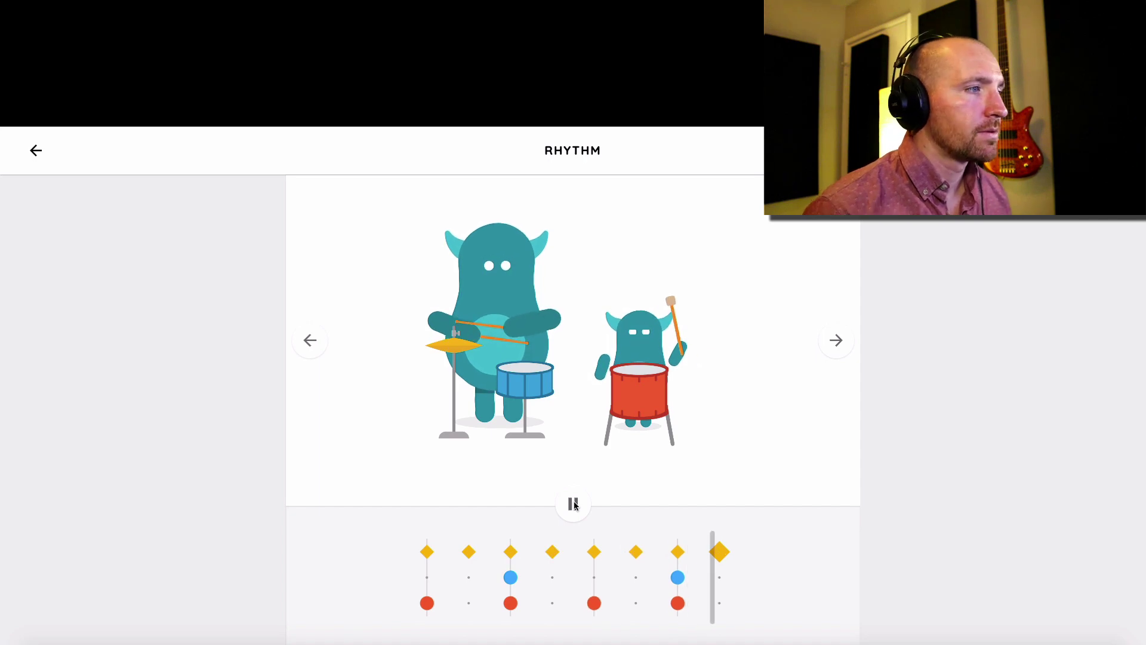
{"action": "left_click", "coordinate": [573, 505]}
Remove the red drum hit from beat 3, replay the beat, and advance to the woodblock monsters scene.
{"action": "left_click", "coordinate": [513, 601]}
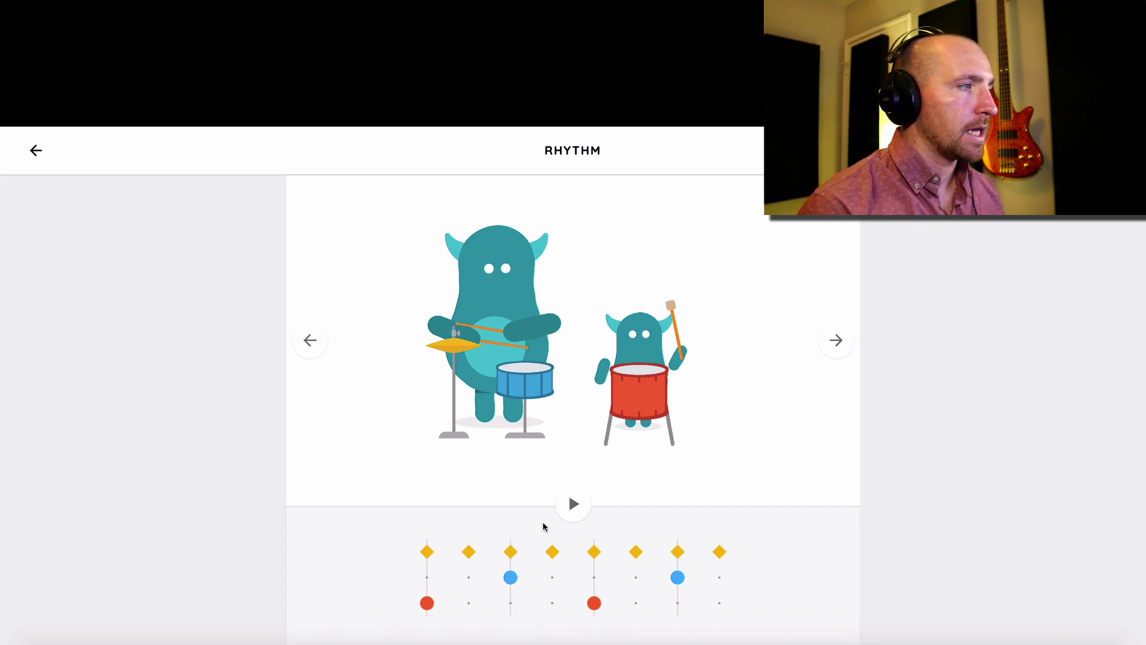
{"action": "left_click", "coordinate": [572, 504]}
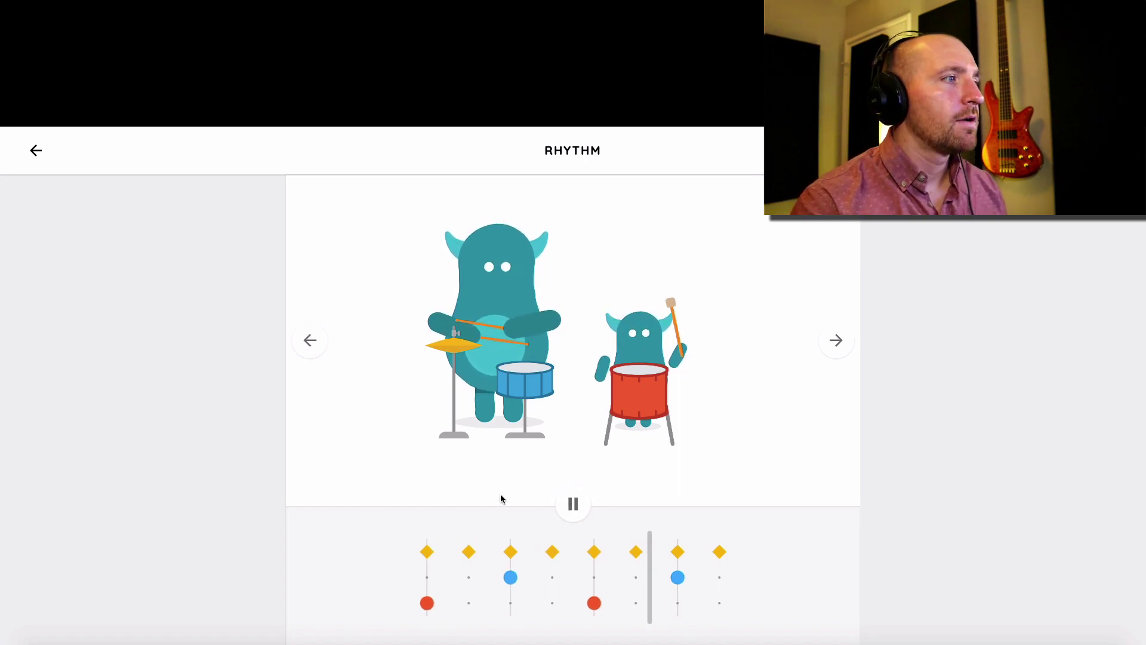
{"action": "left_click", "coordinate": [573, 503]}
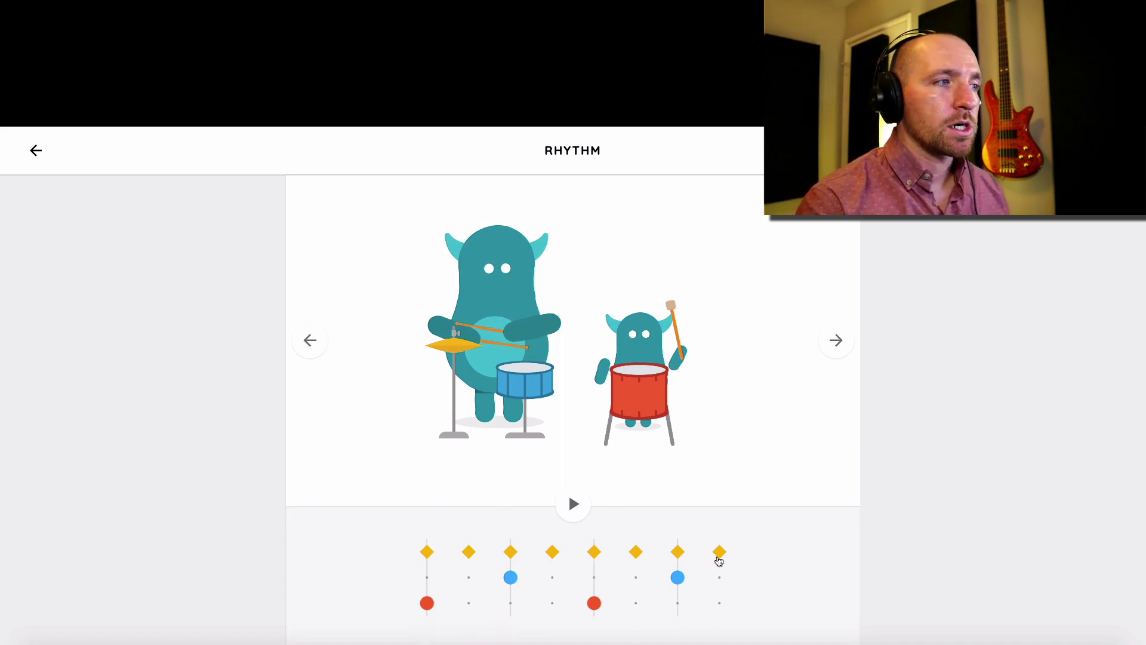
{"action": "left_click", "coordinate": [838, 339]}
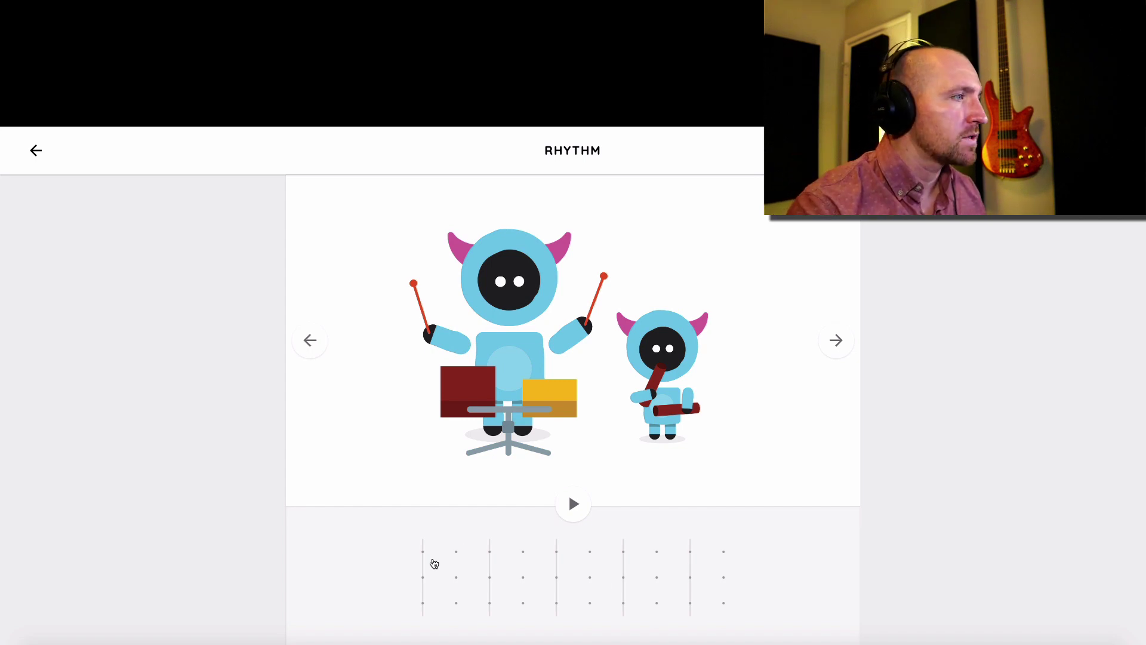
Place low woodblock hits on steps 1, 3, 5, 7 and 9 and play the pattern.
{"action": "left_click", "coordinate": [423, 604]}
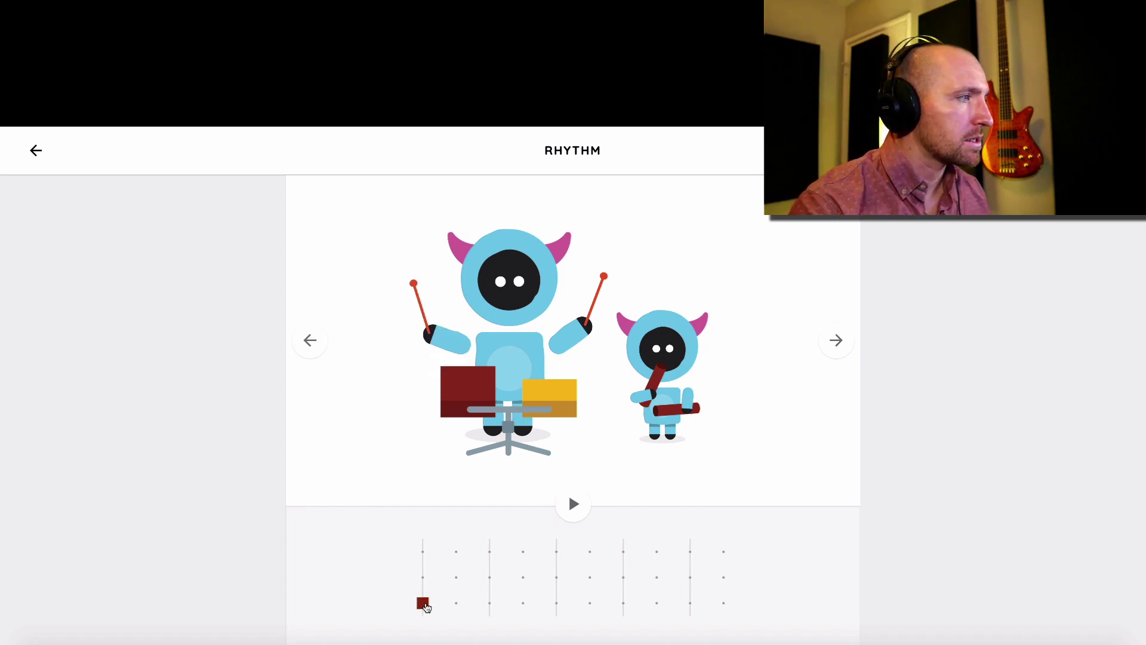
{"action": "left_click", "coordinate": [423, 603]}
{"action": "left_click", "coordinate": [489, 603]}
{"action": "left_click", "coordinate": [556, 602]}
{"action": "left_click", "coordinate": [624, 603]}
{"action": "left_click", "coordinate": [686, 602]}
{"action": "left_click", "coordinate": [574, 503]}
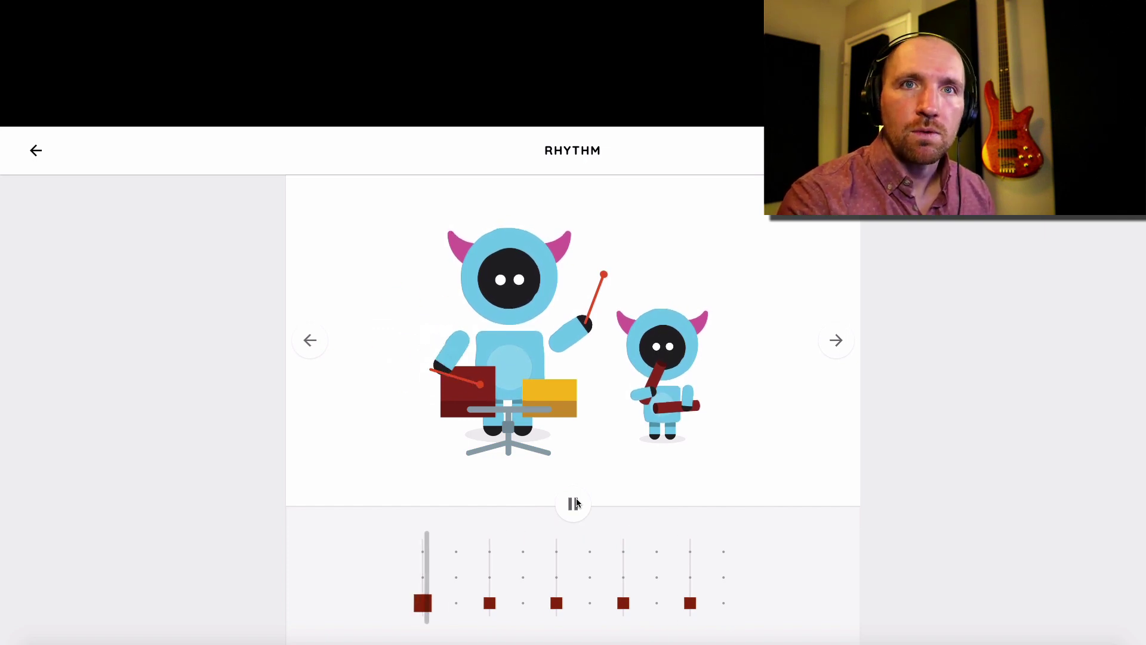
{"action": "left_click", "coordinate": [573, 504]}
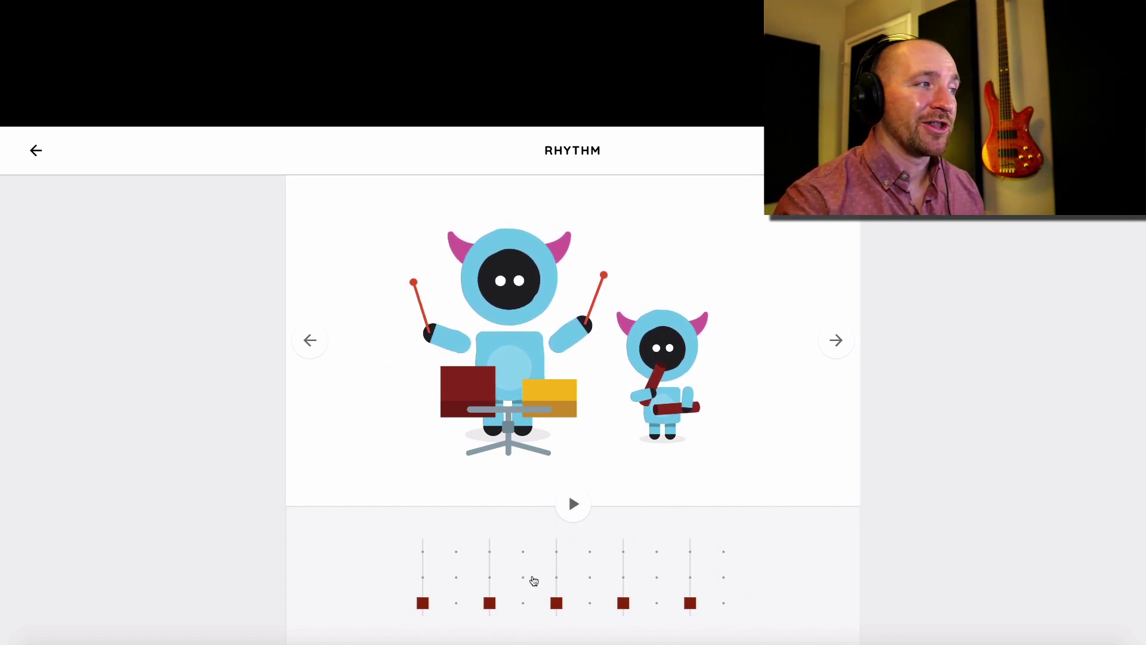
Add cross hits on the five even steps and play the pattern.
{"action": "left_click", "coordinate": [456, 551]}
{"action": "left_click", "coordinate": [523, 552]}
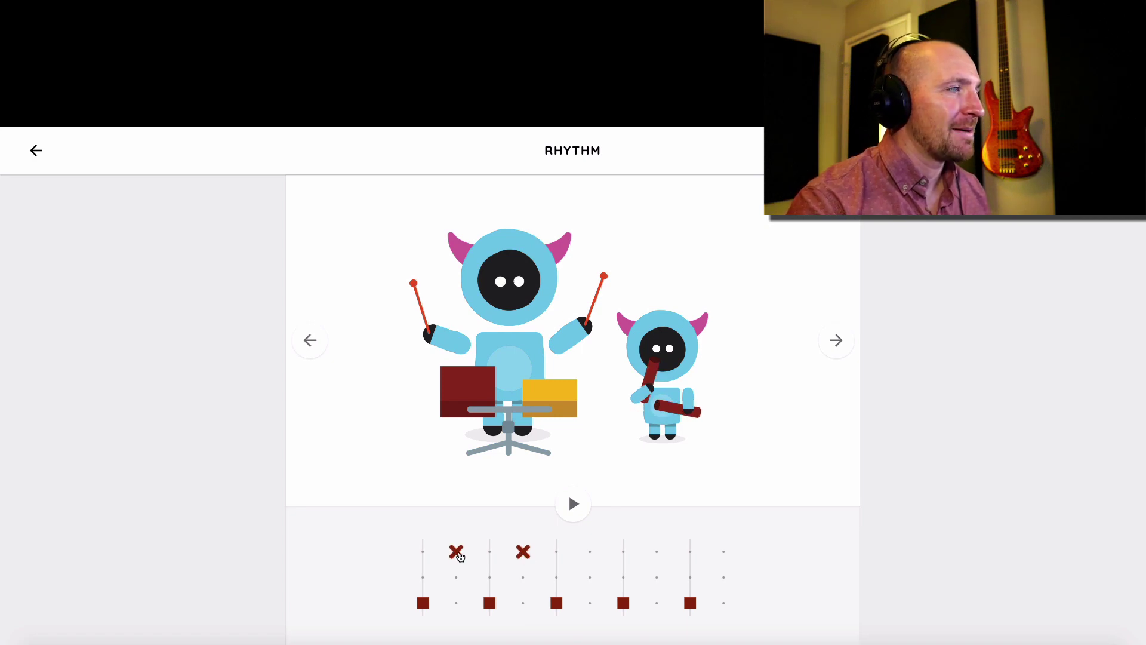
{"action": "left_click", "coordinate": [590, 551]}
{"action": "left_click", "coordinate": [657, 552]}
{"action": "left_click", "coordinate": [724, 551]}
{"action": "left_click", "coordinate": [574, 504]}
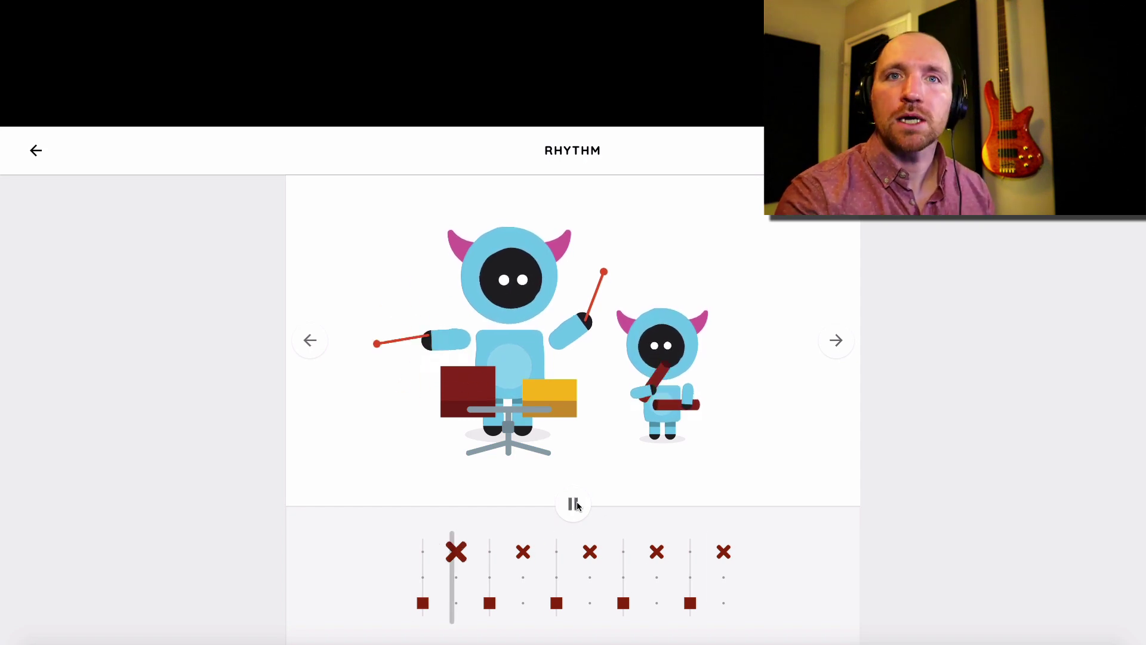
Stop playback and test, then remove, cross and higher woodblock hits on step 1.
{"action": "left_click", "coordinate": [575, 505]}
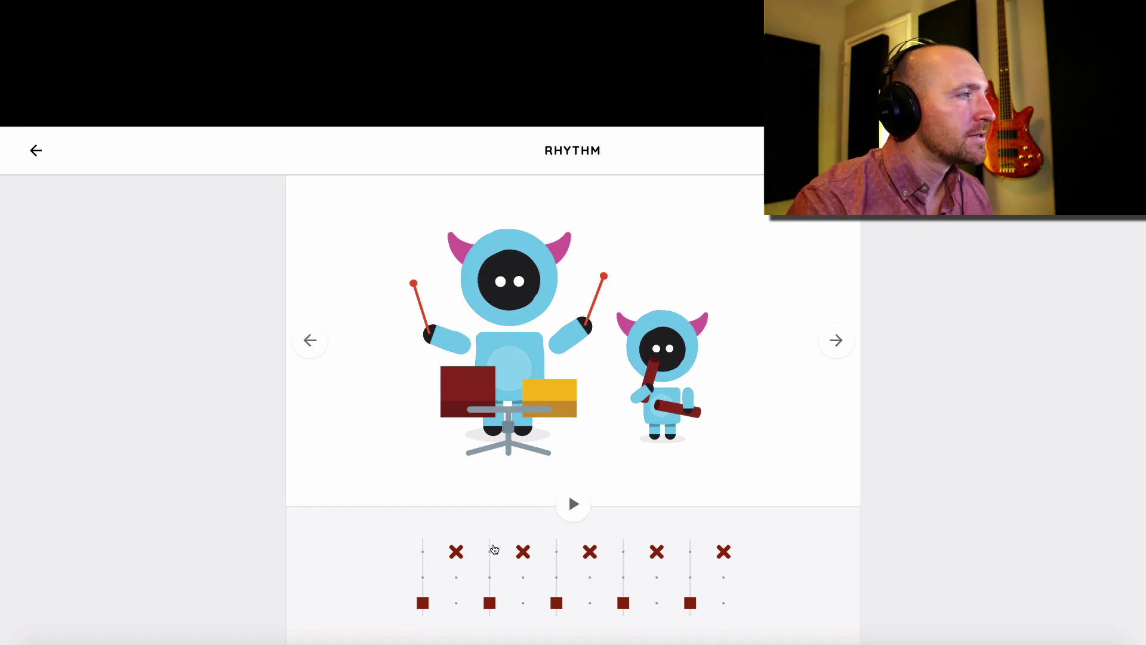
{"action": "left_click", "coordinate": [422, 552]}
{"action": "left_click", "coordinate": [416, 555]}
{"action": "left_click", "coordinate": [422, 577]}
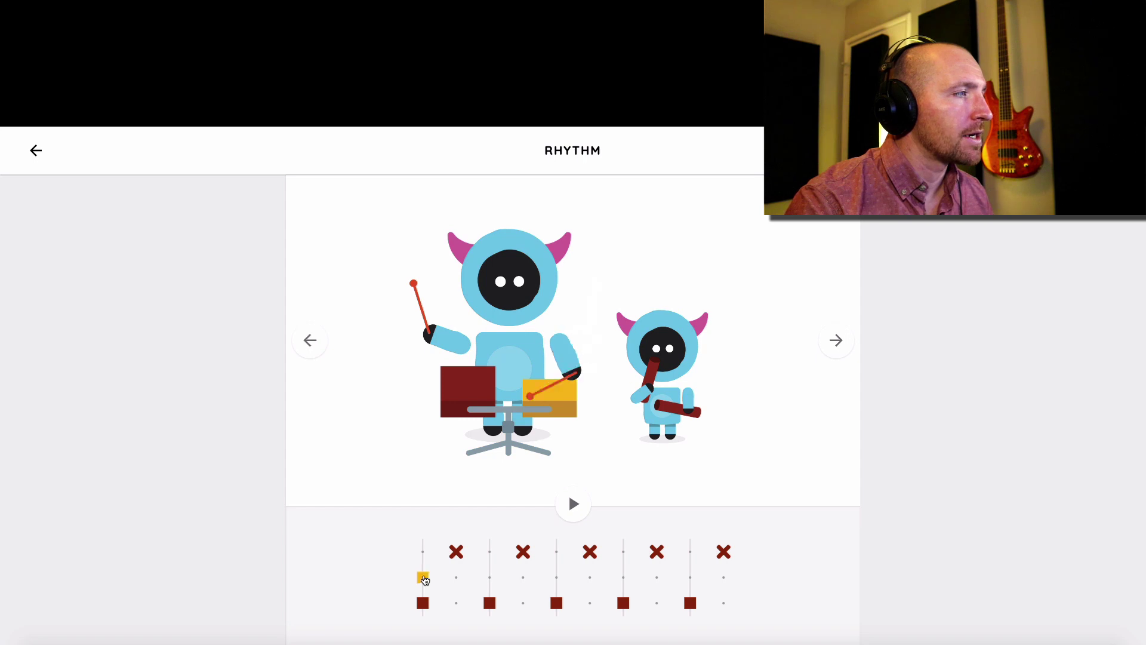
{"action": "left_click", "coordinate": [421, 579]}
Add higher woodblock hits on steps 3, 5, 7 and 9, play it, and advance to the conga birds.
{"action": "left_click", "coordinate": [490, 578]}
{"action": "left_click", "coordinate": [556, 577]}
{"action": "left_click", "coordinate": [624, 578]}
{"action": "left_click", "coordinate": [690, 579]}
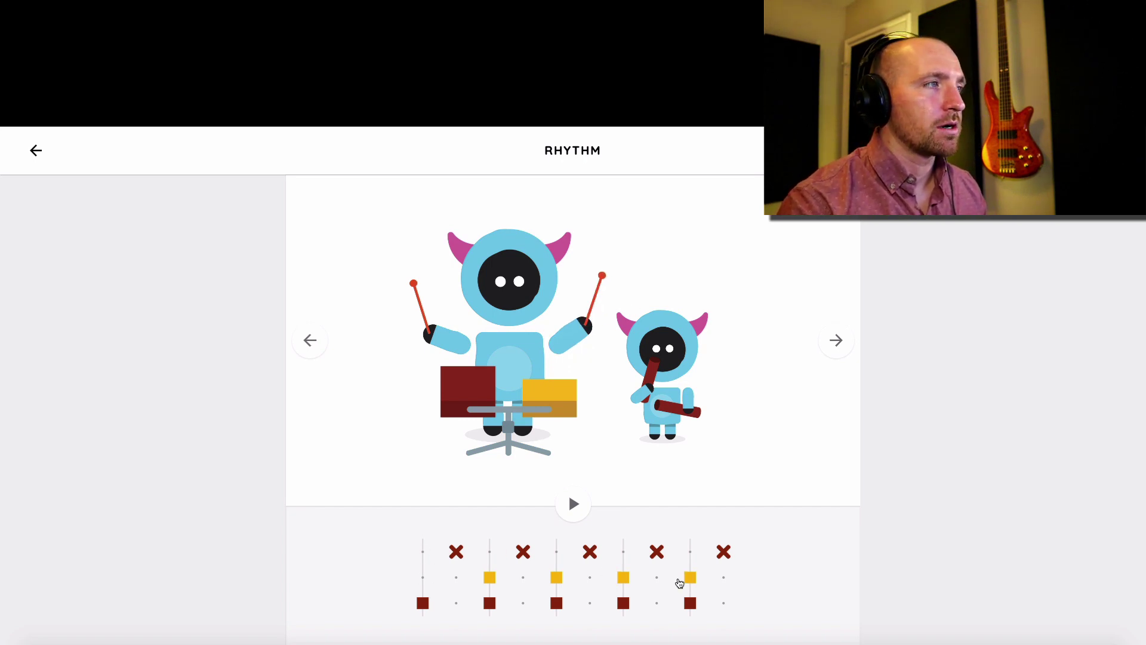
{"action": "left_click", "coordinate": [572, 504]}
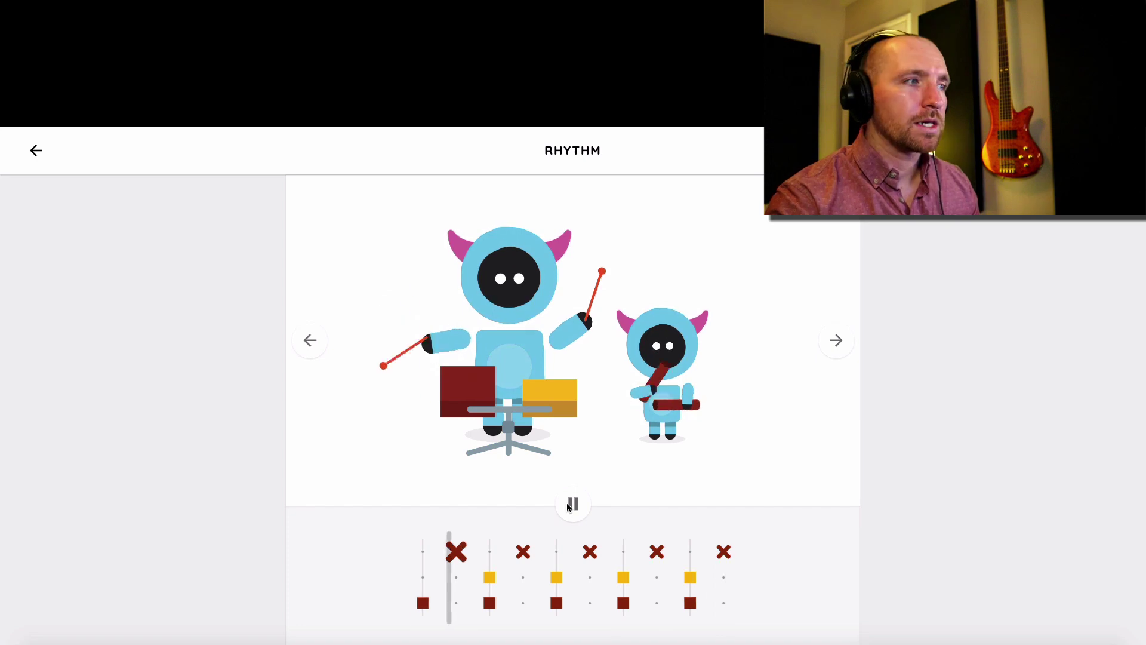
{"action": "left_click", "coordinate": [570, 505]}
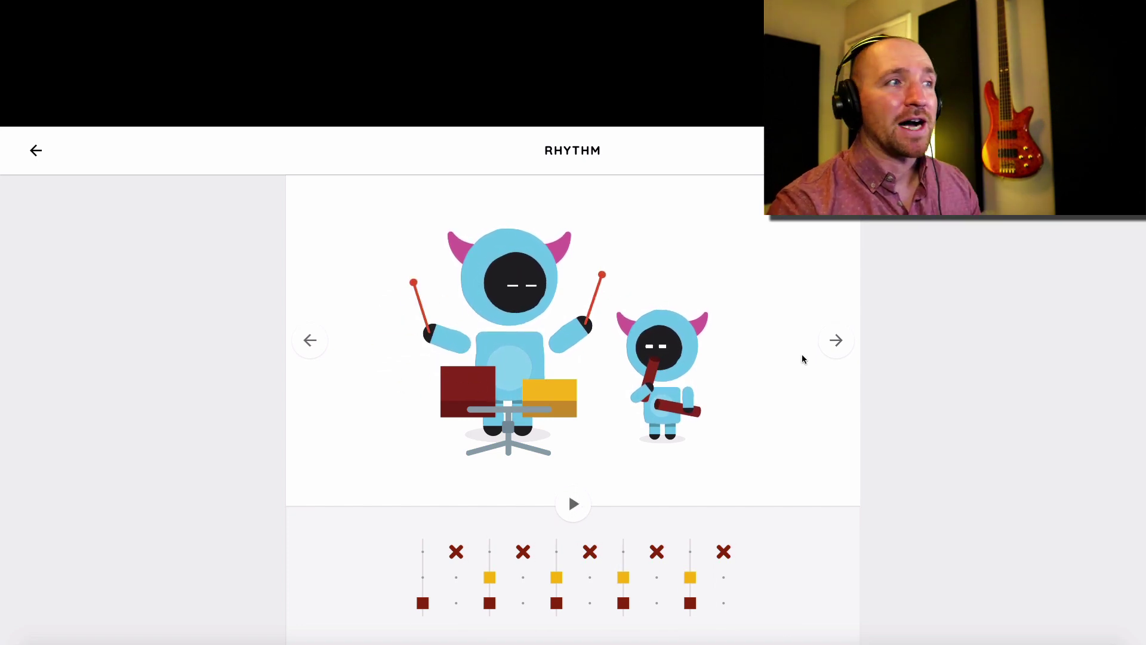
{"action": "left_click", "coordinate": [835, 341]}
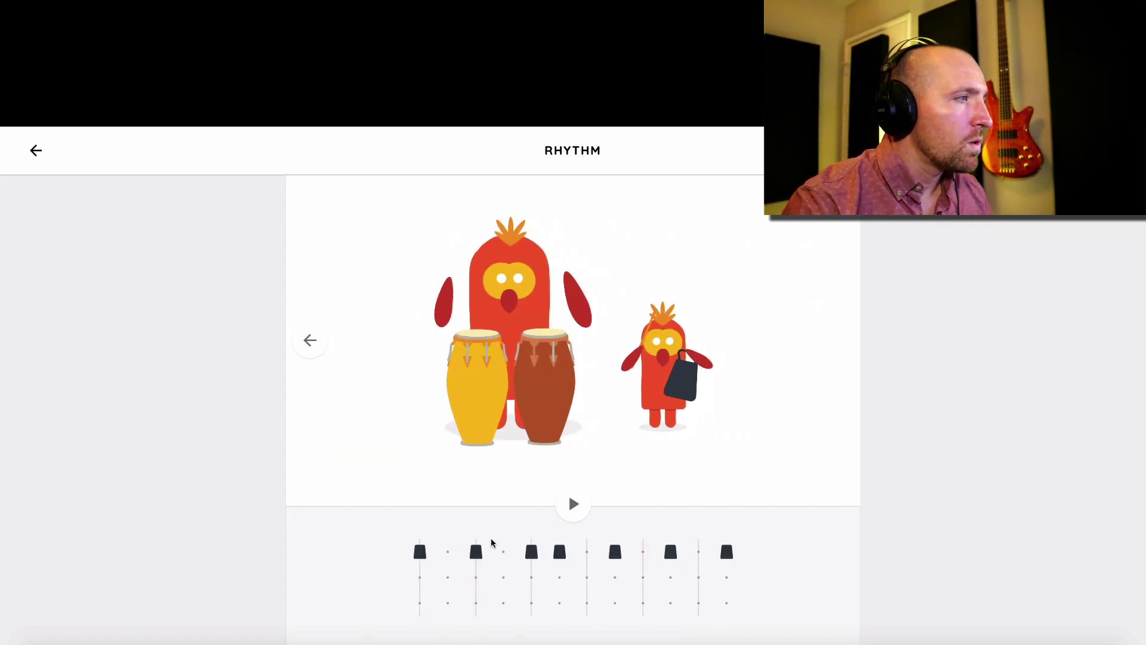
Remove the seven preset cowbell notes from the top row.
{"action": "left_click", "coordinate": [419, 552]}
{"action": "left_click", "coordinate": [476, 551]}
{"action": "left_click", "coordinate": [531, 552]}
{"action": "left_click", "coordinate": [559, 552]}
{"action": "left_click", "coordinate": [614, 553]}
{"action": "left_click", "coordinate": [670, 552]}
{"action": "left_click", "coordinate": [726, 552]}
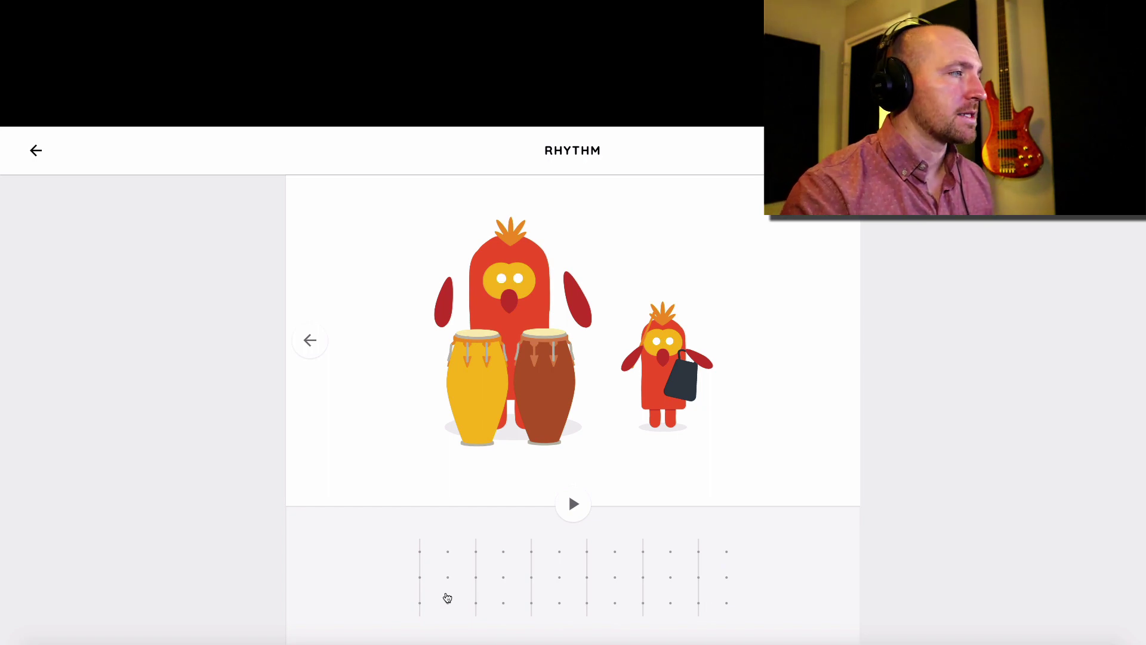
Place low conga hits on steps 1, 3, 5, 7, 9 and 11 and play the pattern.
{"action": "left_click", "coordinate": [419, 603]}
{"action": "left_click", "coordinate": [475, 603]}
{"action": "left_click", "coordinate": [531, 603]}
{"action": "left_click", "coordinate": [587, 602]}
{"action": "left_click", "coordinate": [643, 603]}
{"action": "left_click", "coordinate": [698, 603]}
{"action": "left_click", "coordinate": [576, 506]}
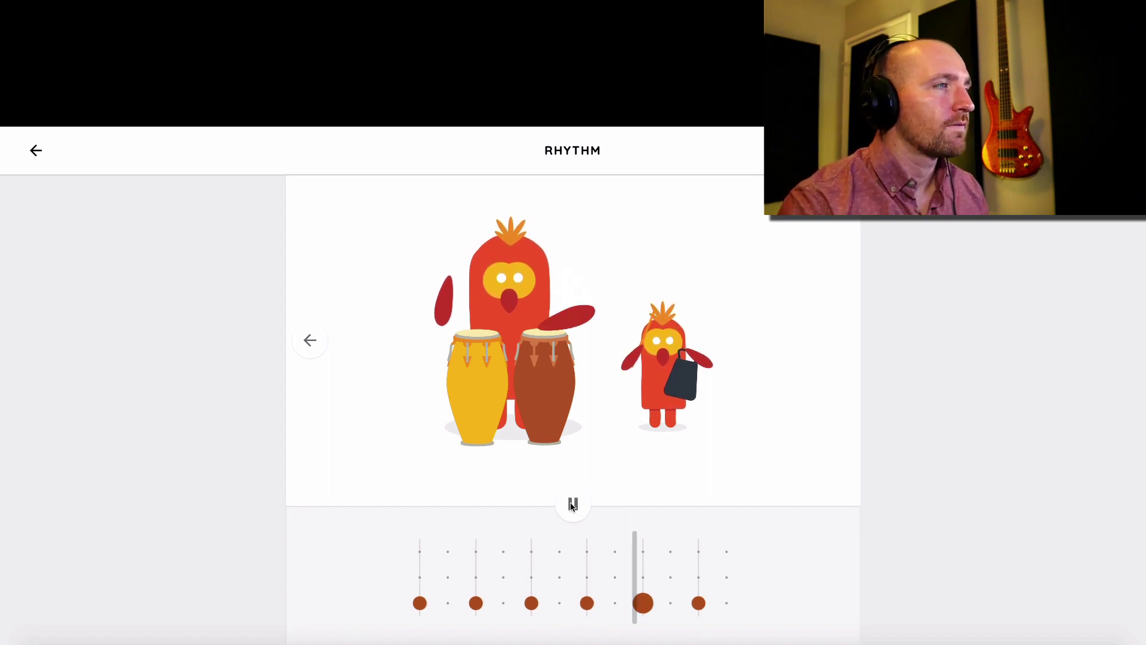
{"action": "left_click", "coordinate": [571, 506]}
{"action": "left_click", "coordinate": [420, 578]}
{"action": "left_click", "coordinate": [420, 577]}
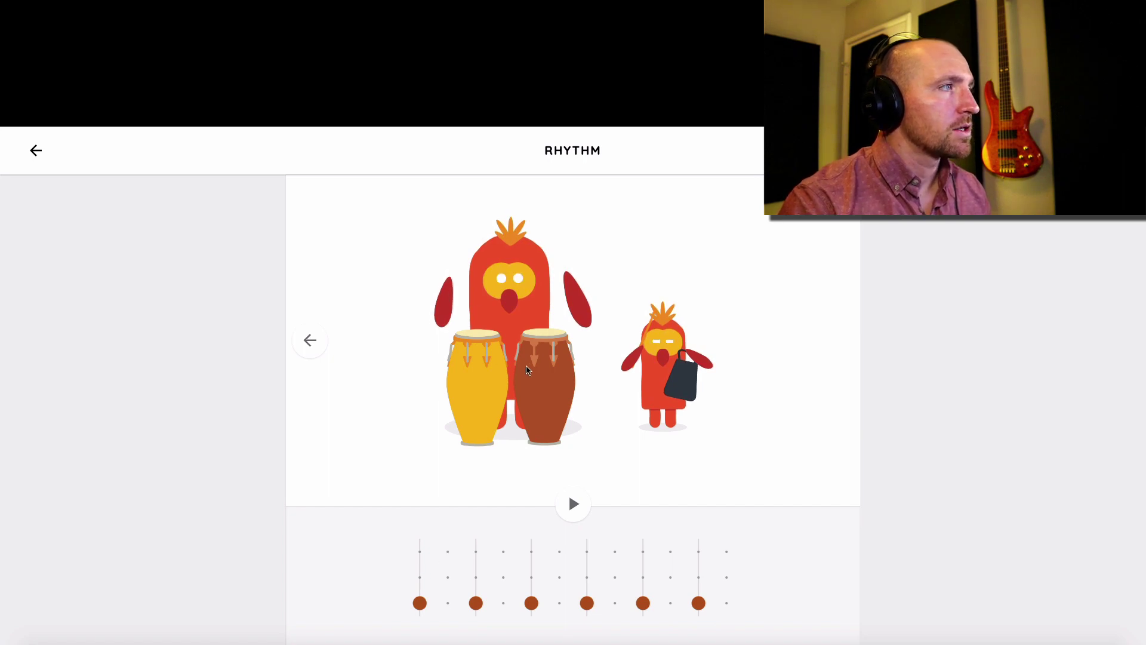
Place cowbell hits on steps 1, 5 and 9, then preview the conga birds pattern.
{"action": "left_click", "coordinate": [419, 551]}
{"action": "left_click", "coordinate": [476, 551]}
{"action": "left_click", "coordinate": [531, 551]}
{"action": "left_click", "coordinate": [587, 551]}
{"action": "left_click", "coordinate": [642, 552]}
{"action": "left_click", "coordinate": [698, 551]}
{"action": "left_click", "coordinate": [475, 552]}
{"action": "left_click", "coordinate": [587, 551]}
{"action": "left_click", "coordinate": [701, 551]}
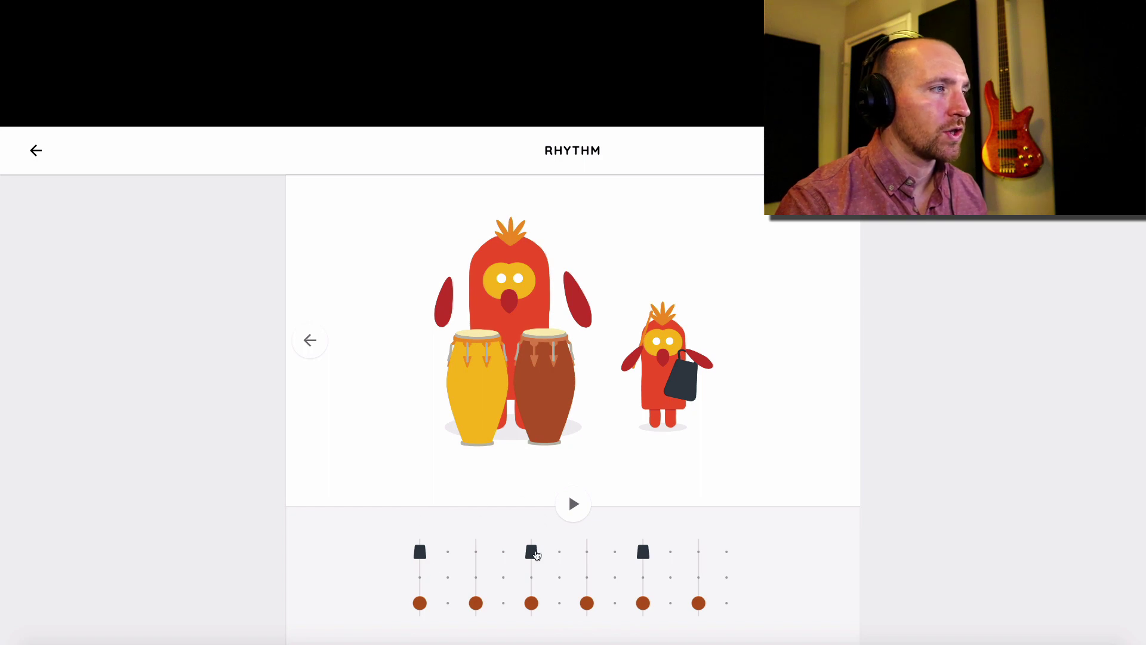
{"action": "left_click", "coordinate": [571, 505]}
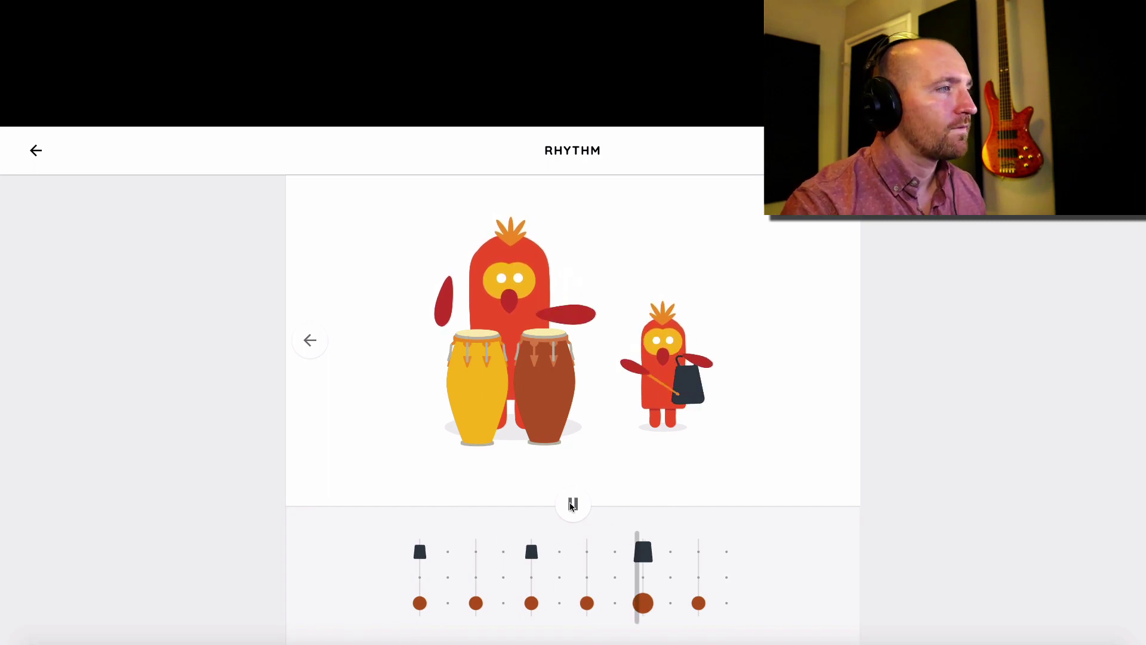
{"action": "left_click", "coordinate": [572, 505]}
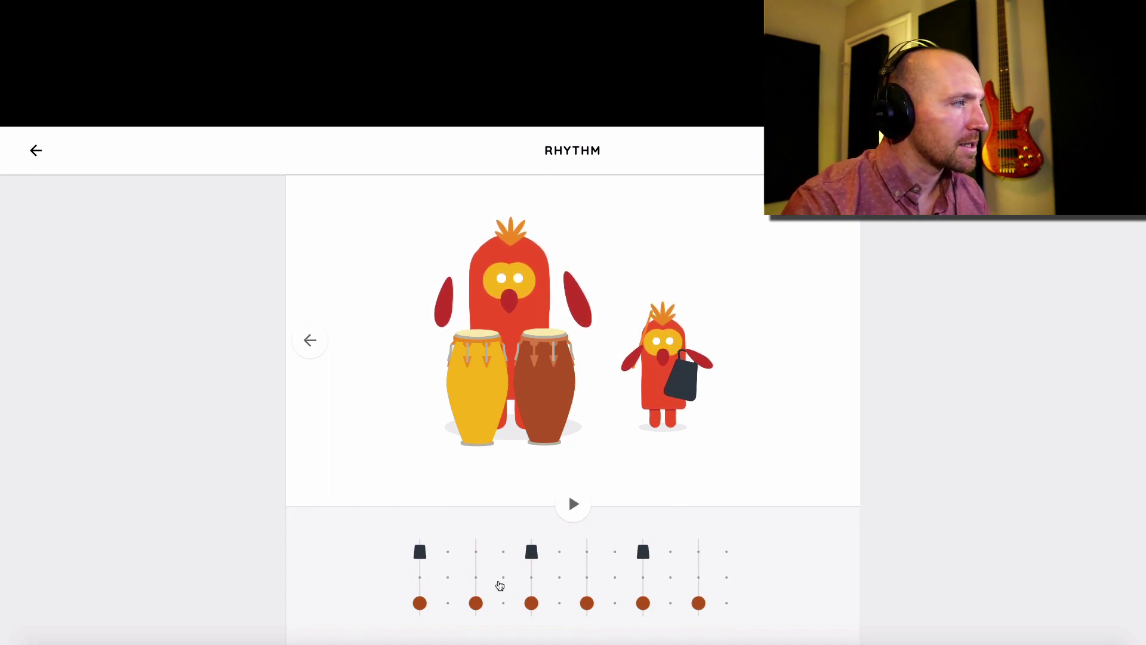
Add high conga hits on every even step, play the finished beat, and return to the previous scene.
{"action": "left_click", "coordinate": [447, 578]}
{"action": "left_click", "coordinate": [504, 577]}
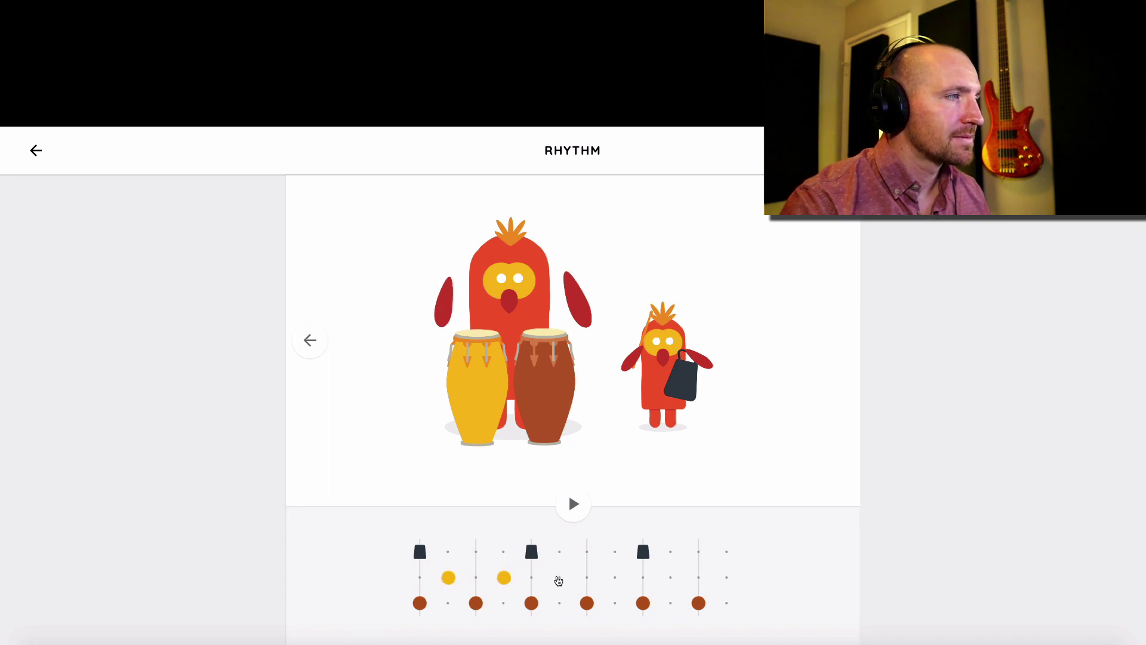
{"action": "left_click", "coordinate": [560, 577]}
{"action": "left_click", "coordinate": [615, 577]}
{"action": "left_click", "coordinate": [671, 577]}
{"action": "left_click", "coordinate": [726, 577]}
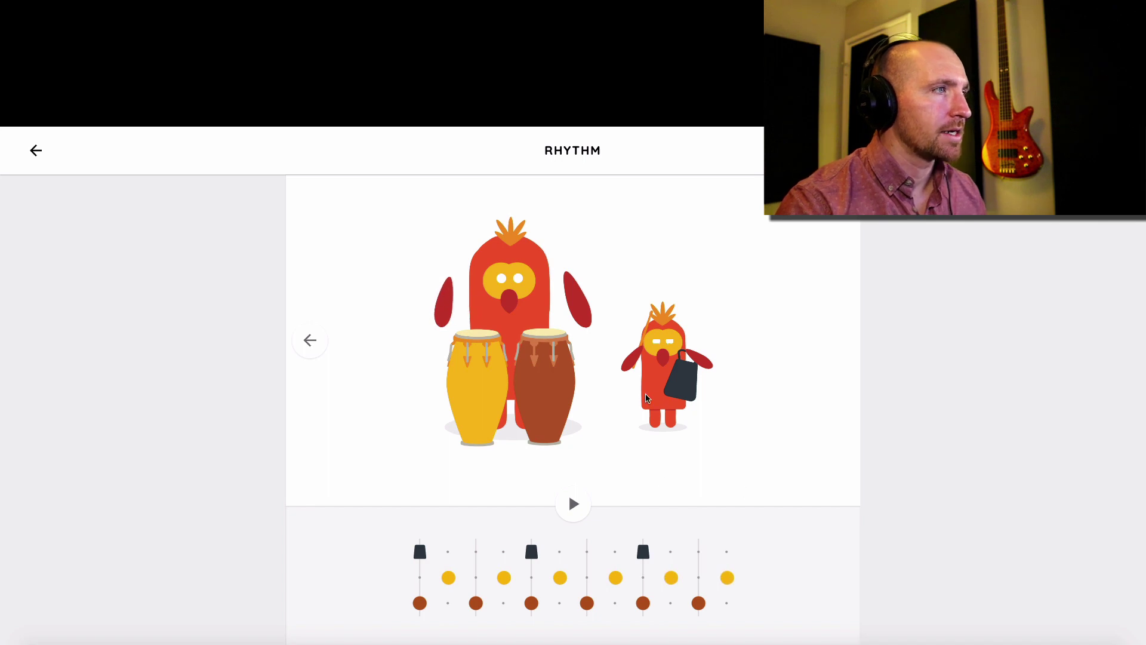
{"action": "left_click", "coordinate": [576, 501]}
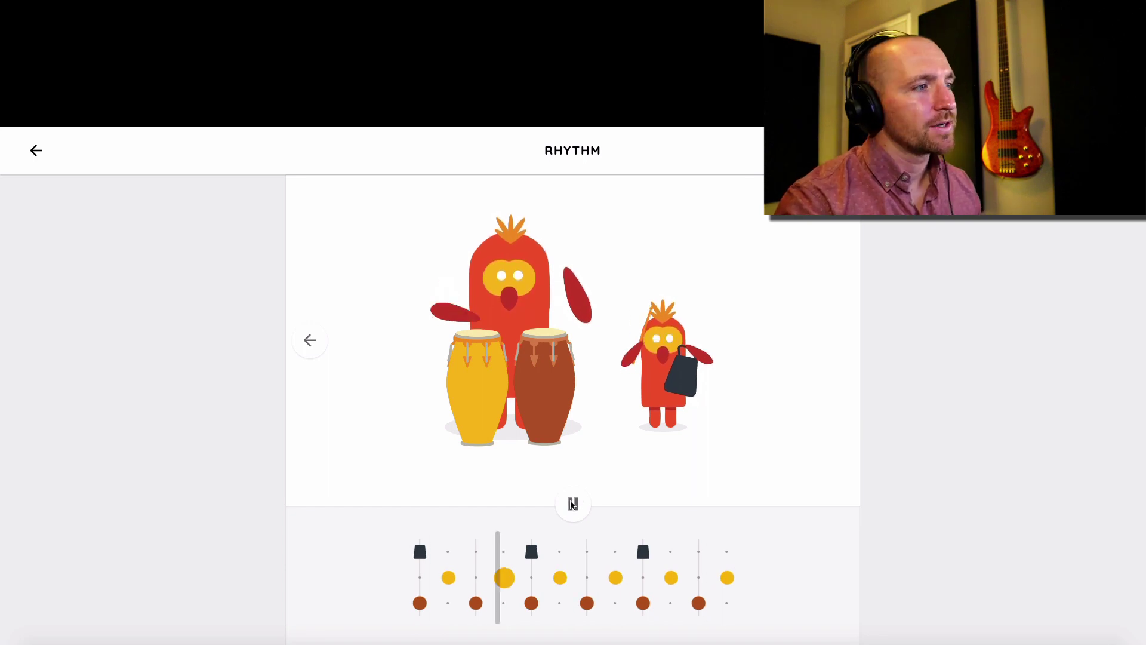
{"action": "left_click", "coordinate": [573, 505]}
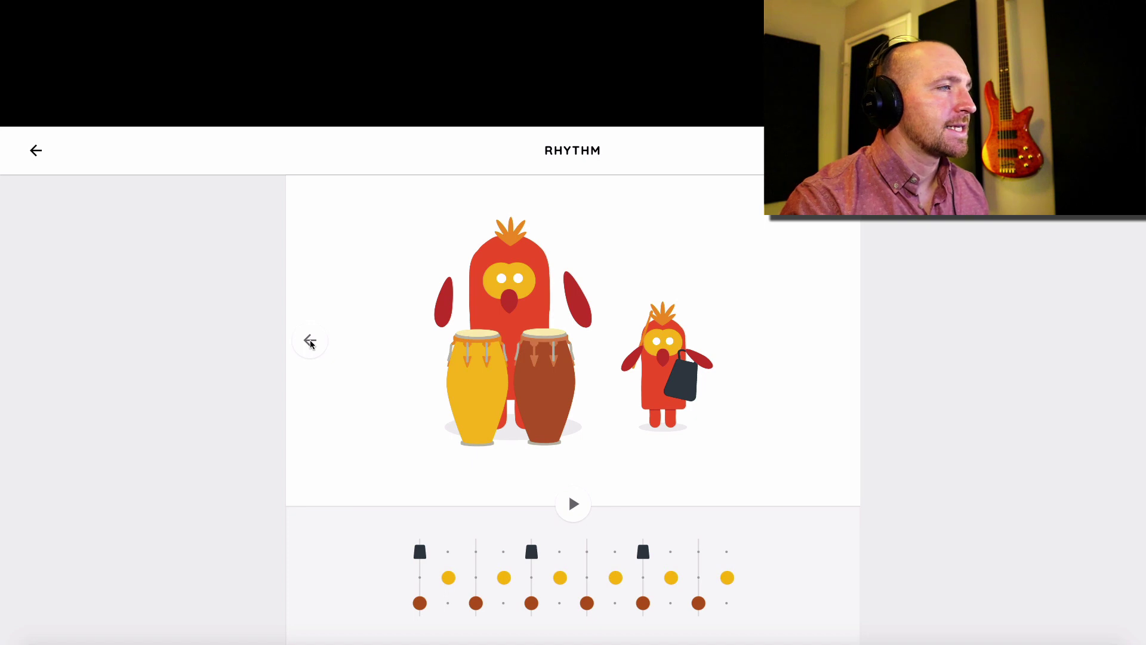
{"action": "left_click", "coordinate": [310, 341]}
{"action": "left_click", "coordinate": [310, 341]}
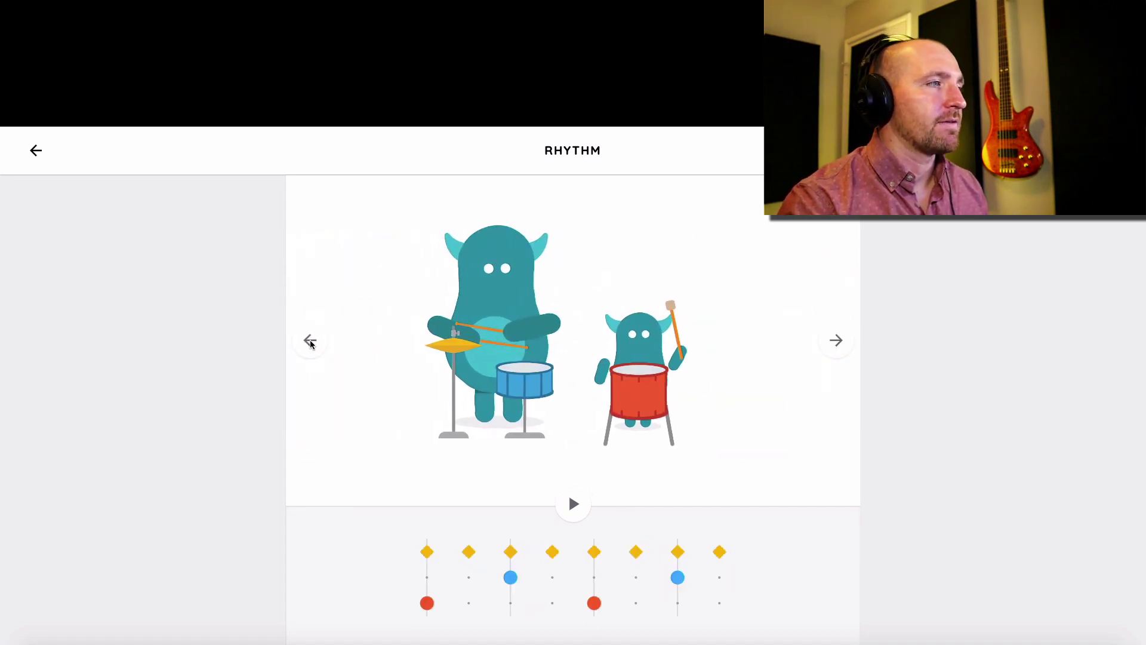
{"action": "left_click", "coordinate": [310, 341]}
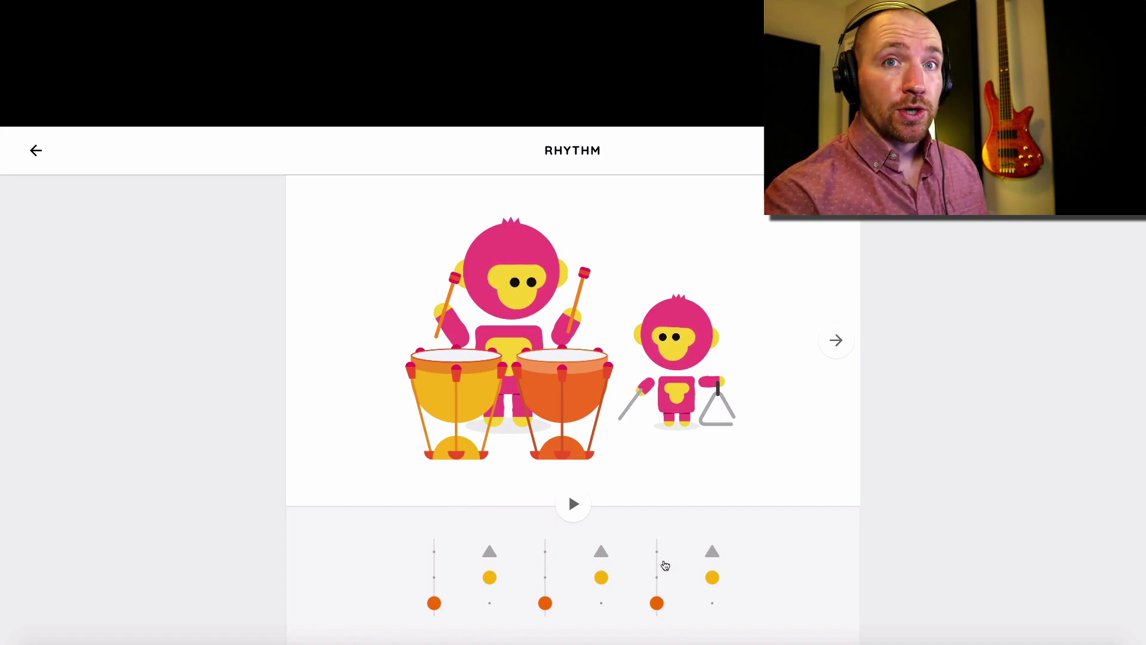
{"action": "left_click", "coordinate": [835, 341]}
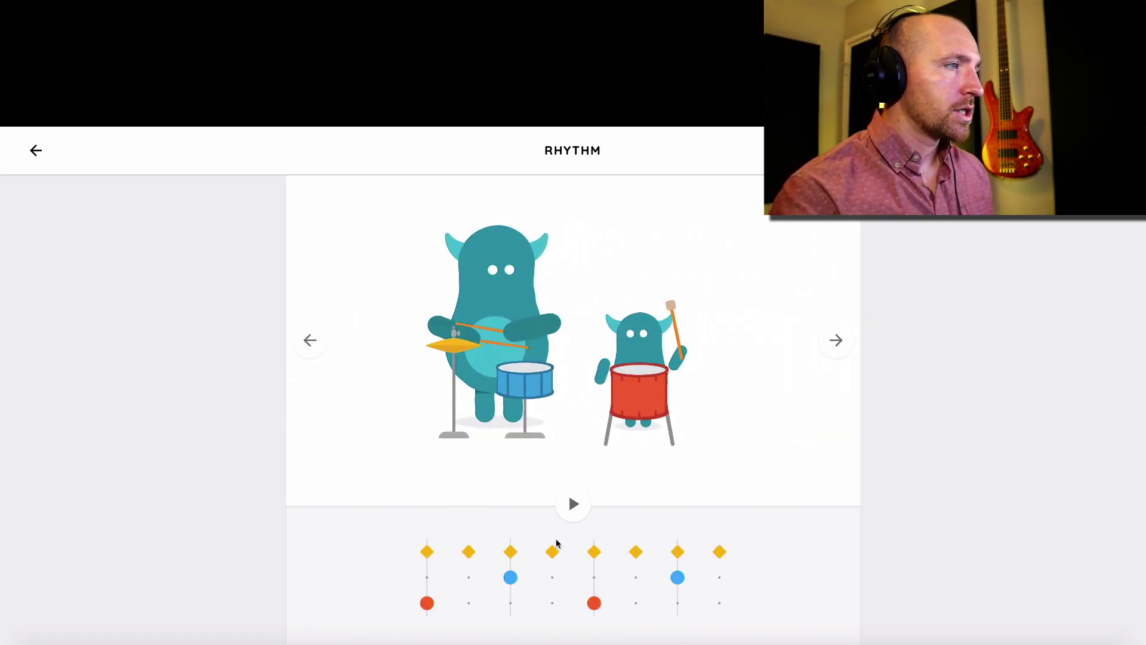
{"action": "left_click", "coordinate": [836, 353]}
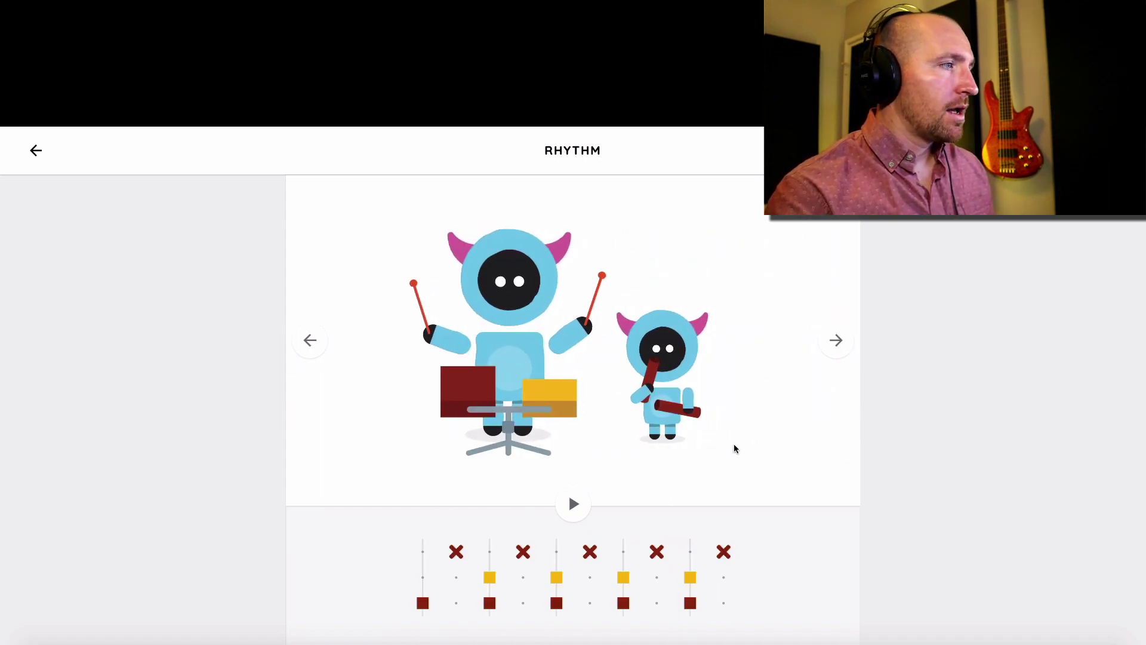
{"action": "left_click", "coordinate": [836, 340]}
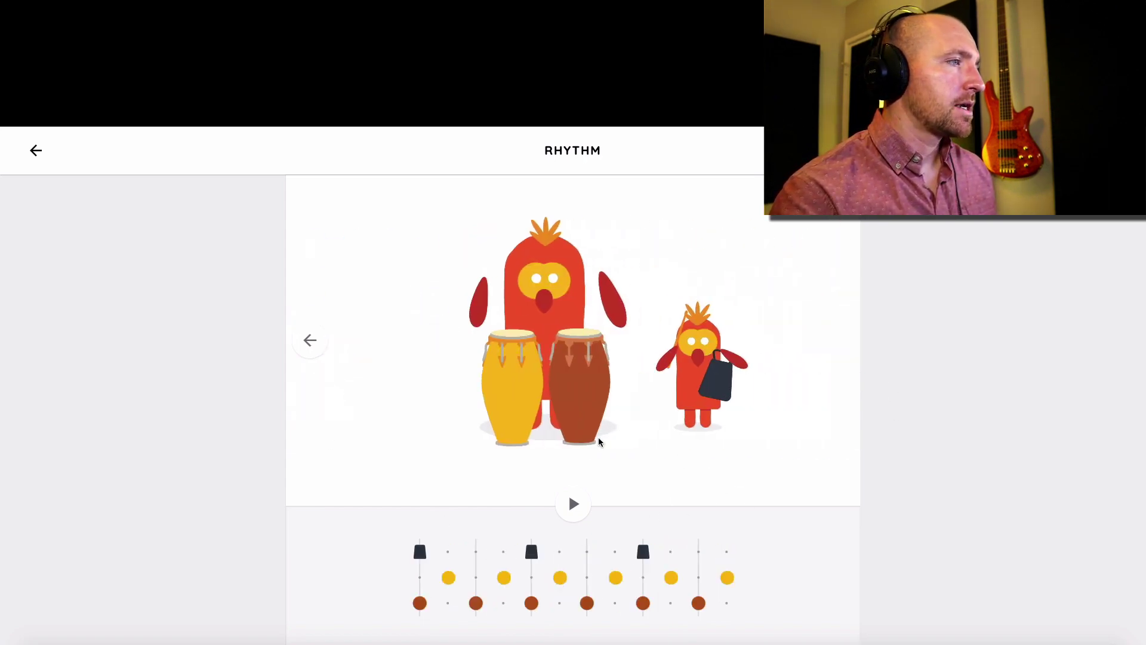